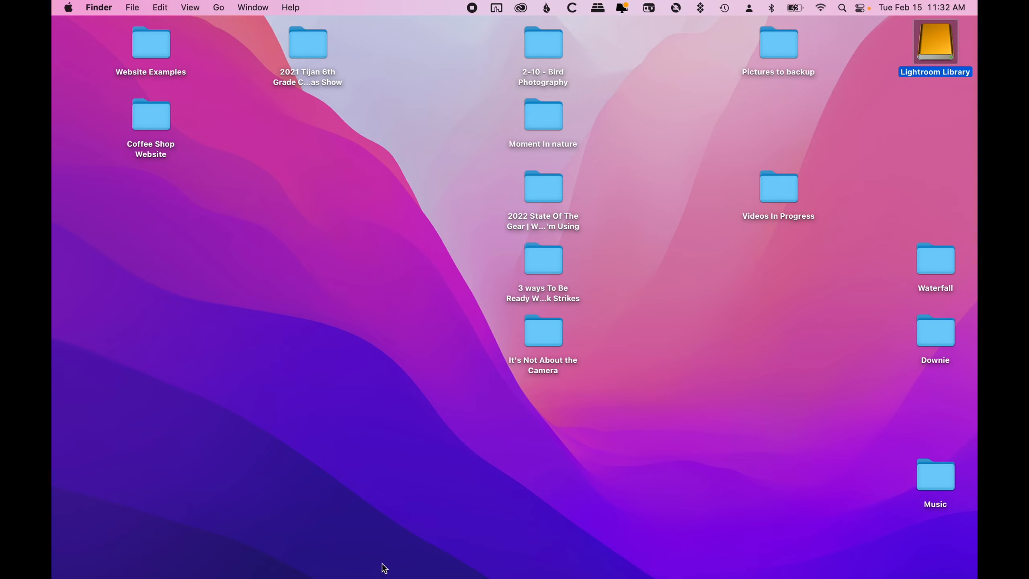
# - Switch to Lightroom Classic and browse the Lightroom Library folder tree down to the 2022 folder's month subfolders
pyautogui.click(361, 571)
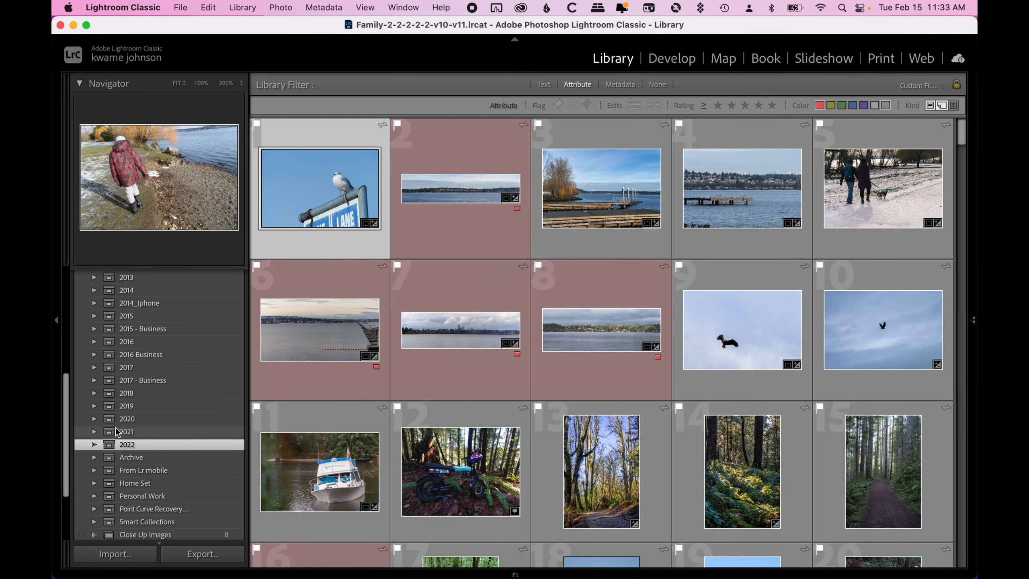
pyautogui.scroll(10, 157, 405)
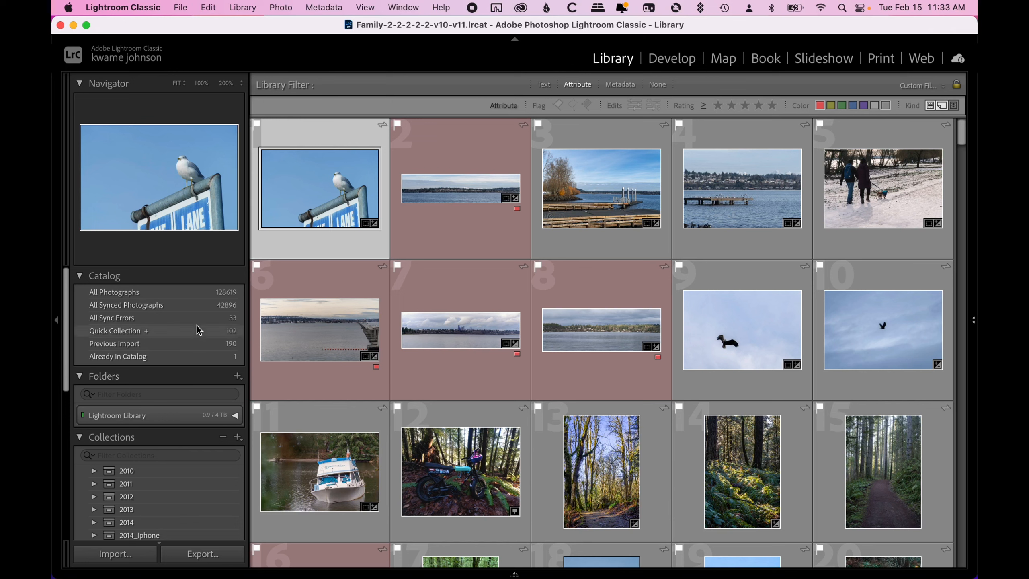
pyautogui.click(235, 416)
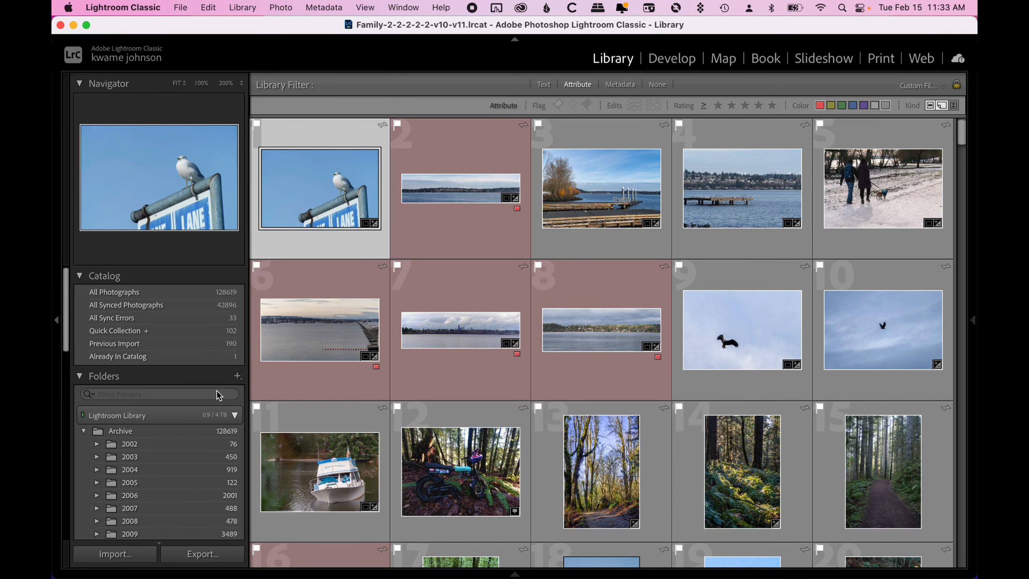
pyautogui.scroll(-5, 149, 489)
pyautogui.scroll(-2, 152, 464)
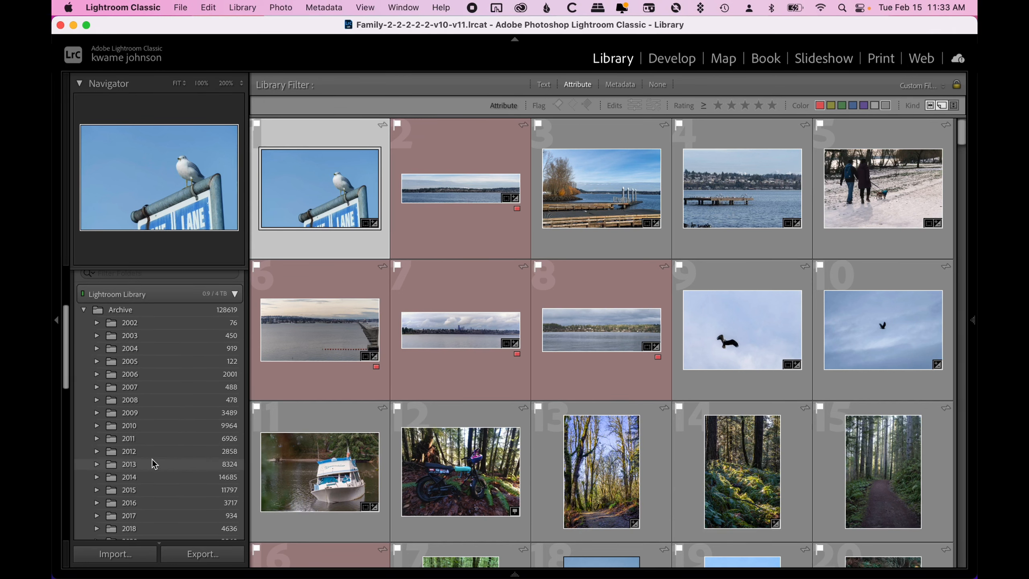
pyautogui.scroll(1, 160, 389)
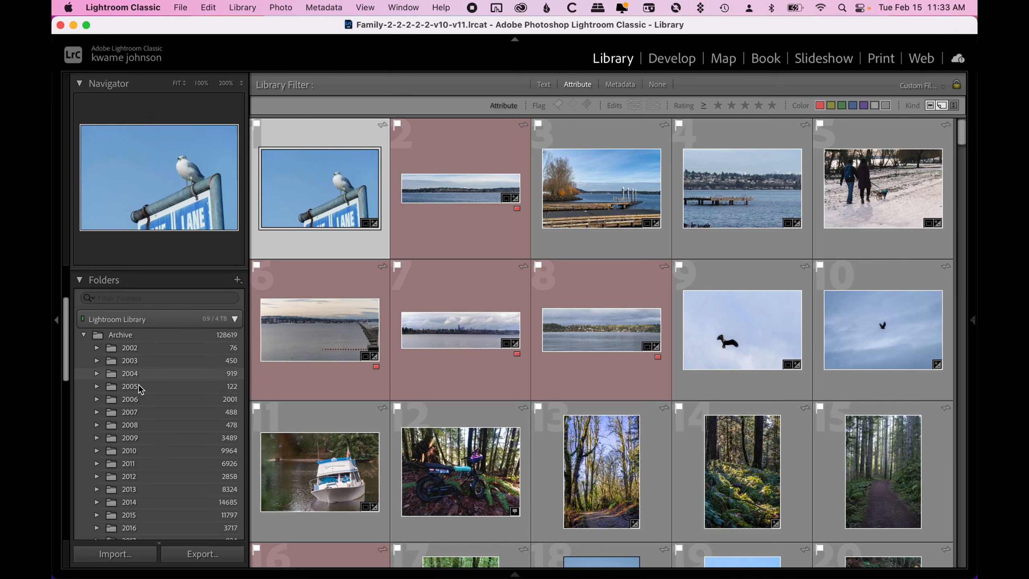
pyautogui.scroll(-3, 134, 395)
pyautogui.scroll(-1, 120, 518)
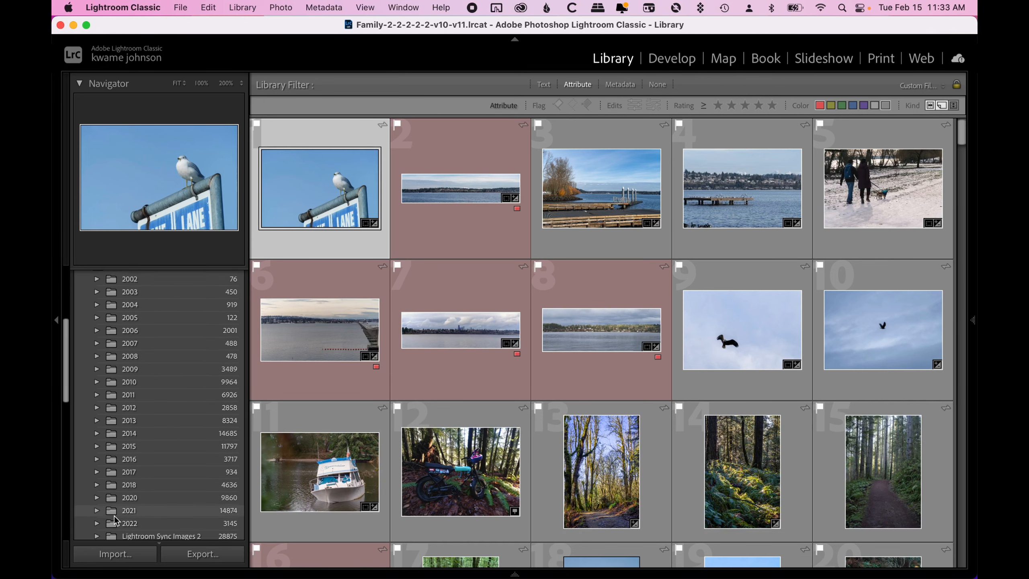
pyautogui.click(96, 523)
pyautogui.scroll(-2, 129, 507)
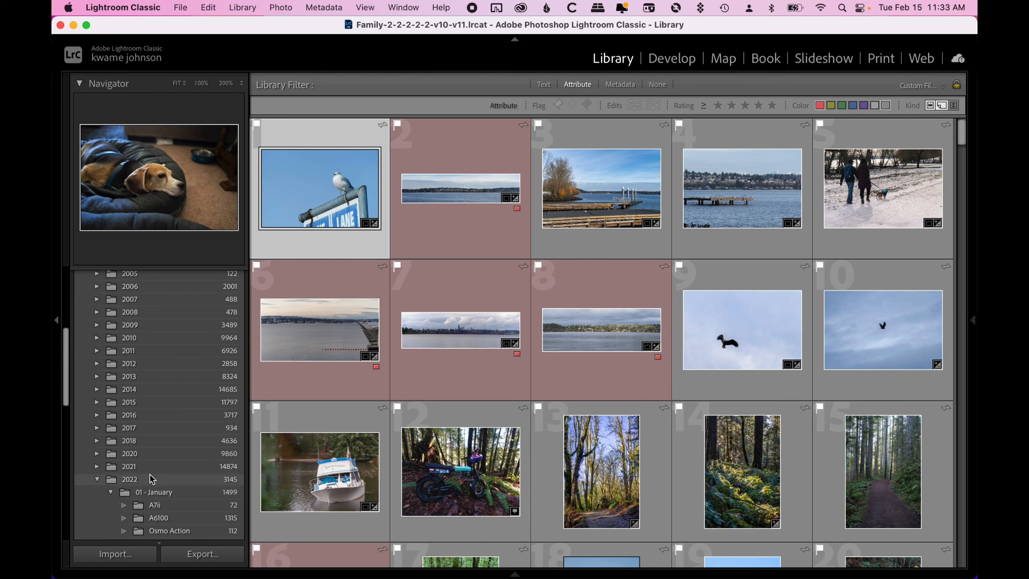
pyautogui.click(110, 492)
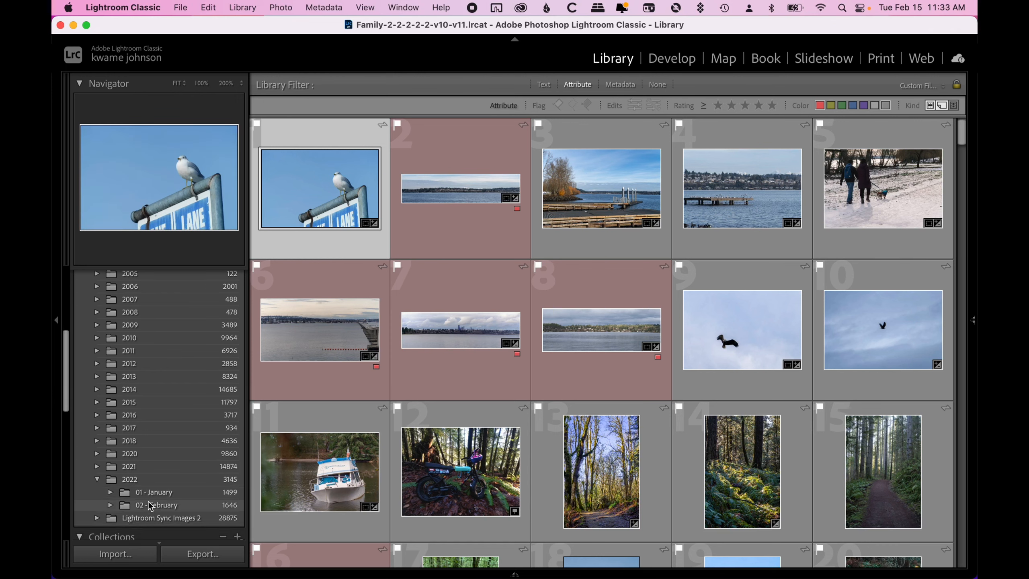
pyautogui.click(97, 479)
# - Open the Import dialog, review its File Handling options, and close it without importing
pyautogui.click(135, 554)
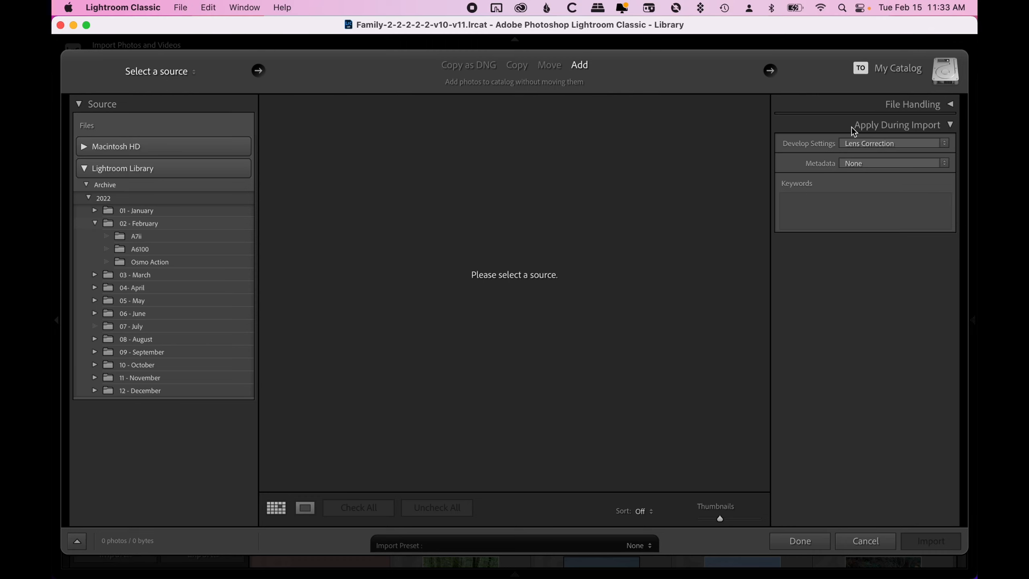
pyautogui.click(869, 107)
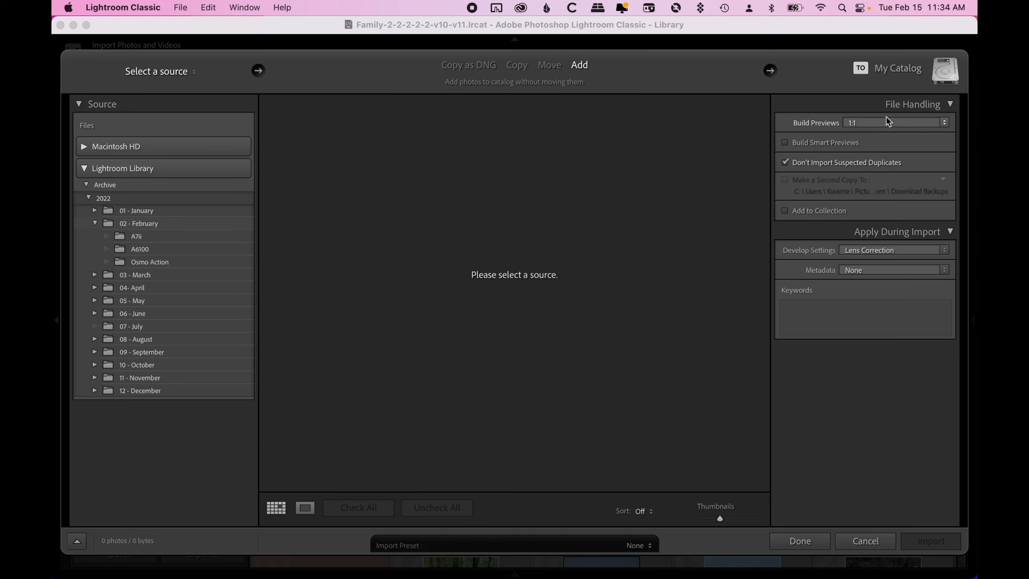
pyautogui.click(899, 106)
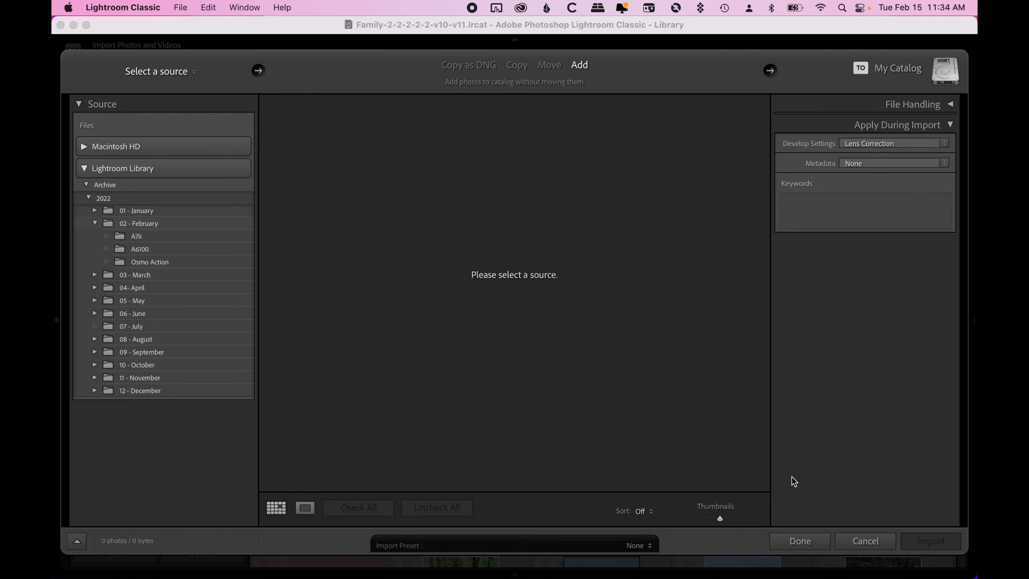
pyautogui.click(796, 542)
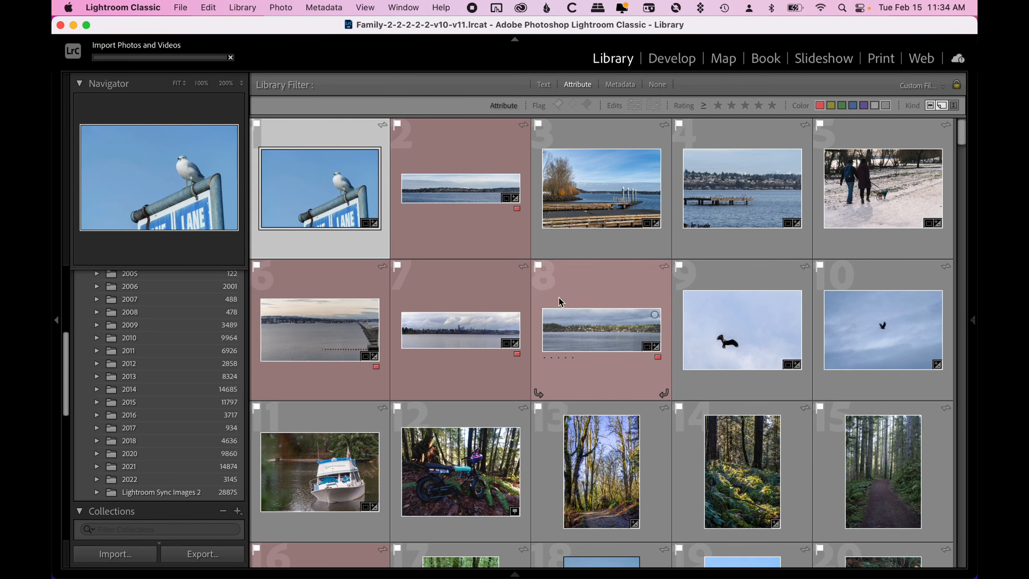
# - Show the Previous Import catalog set and scroll through its thumbnails
pyautogui.scroll(10, 186, 350)
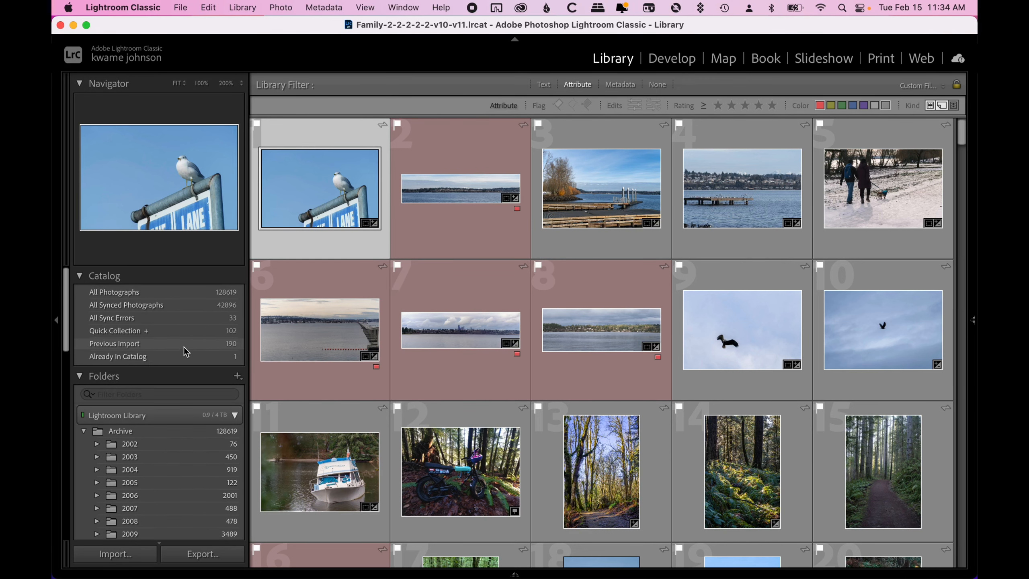
pyautogui.click(157, 344)
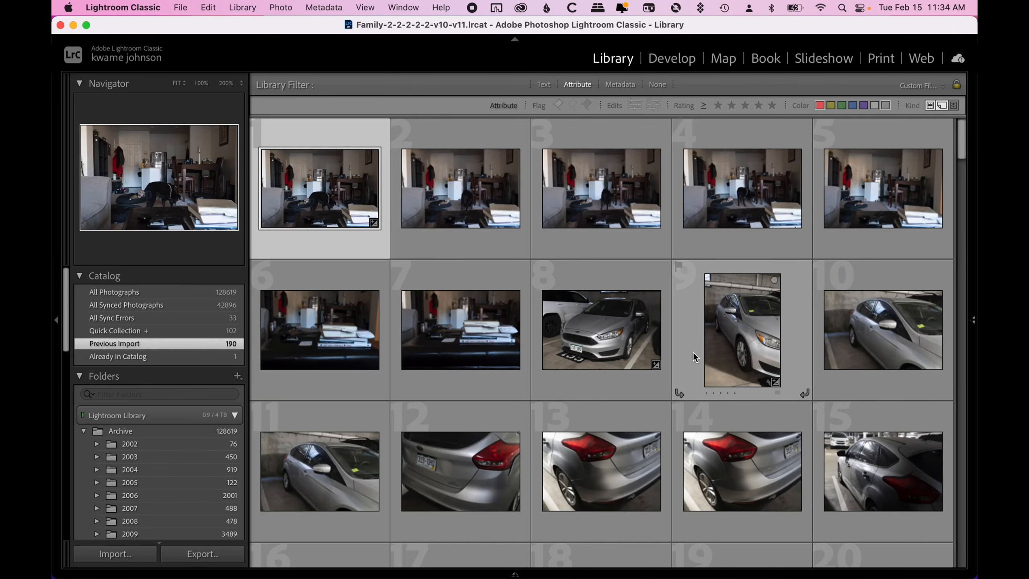
pyautogui.scroll(-10, 693, 352)
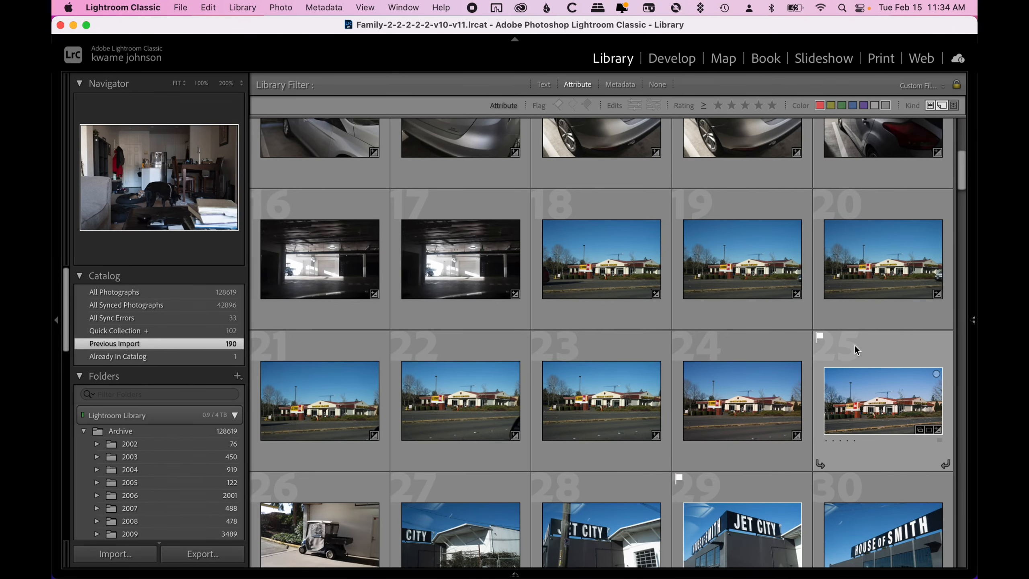
pyautogui.scroll(-8, 856, 349)
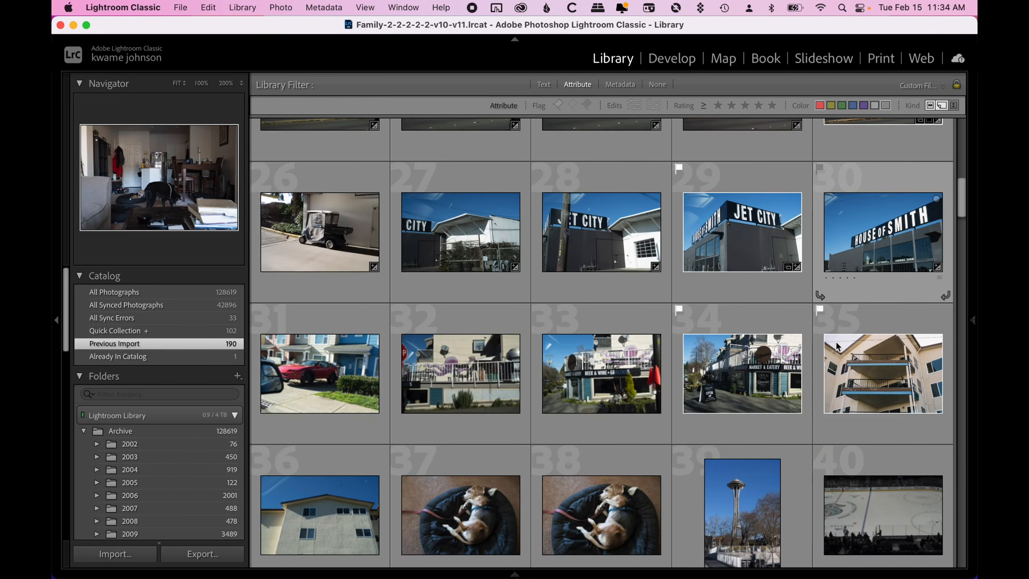
pyautogui.scroll(-4, 836, 347)
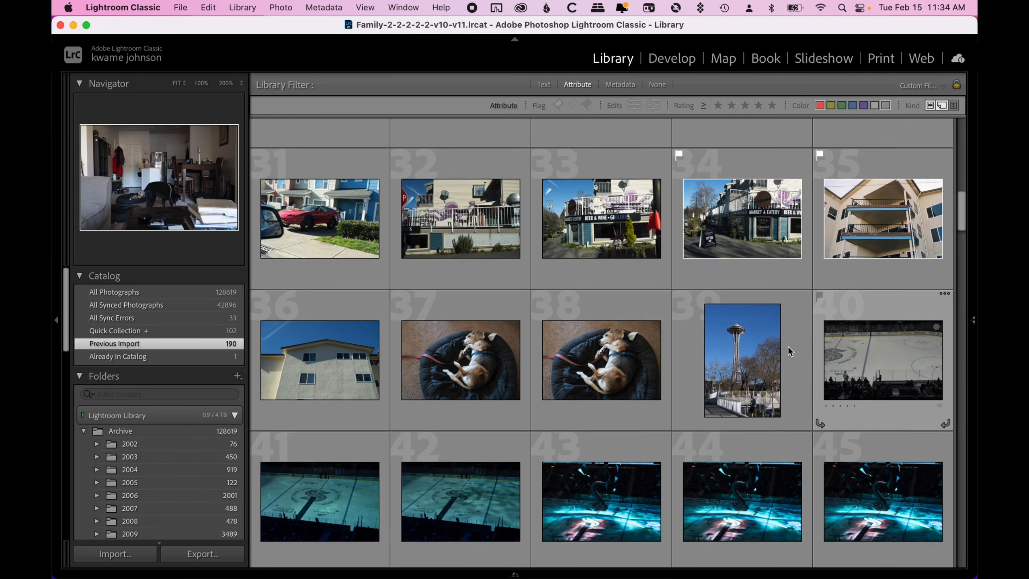
# - Open photo 38 of the dog in its bed and flag it as a pick, returning to the grid
pyautogui.click(597, 344)
pyautogui.doubleClick(596, 344)
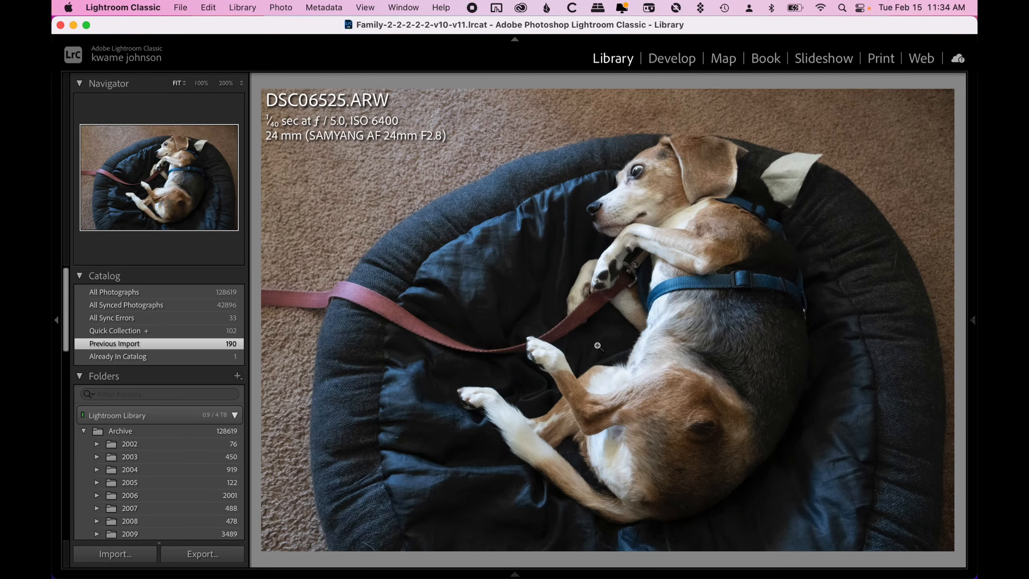
pyautogui.press('p')
pyautogui.press('g')
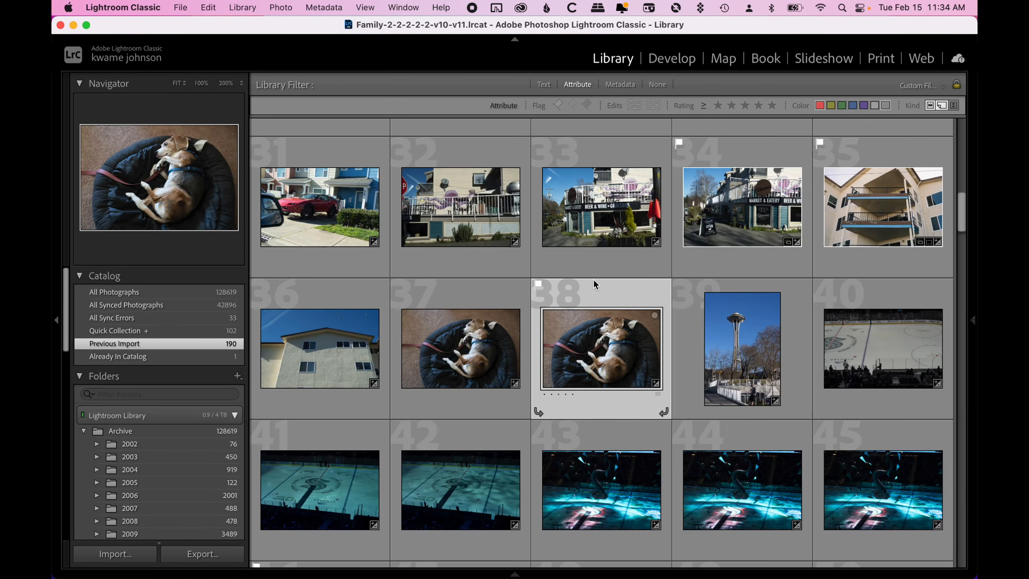
# - Filter the grid to show only photos flagged as picks
pyautogui.scroll(-6, 600, 306)
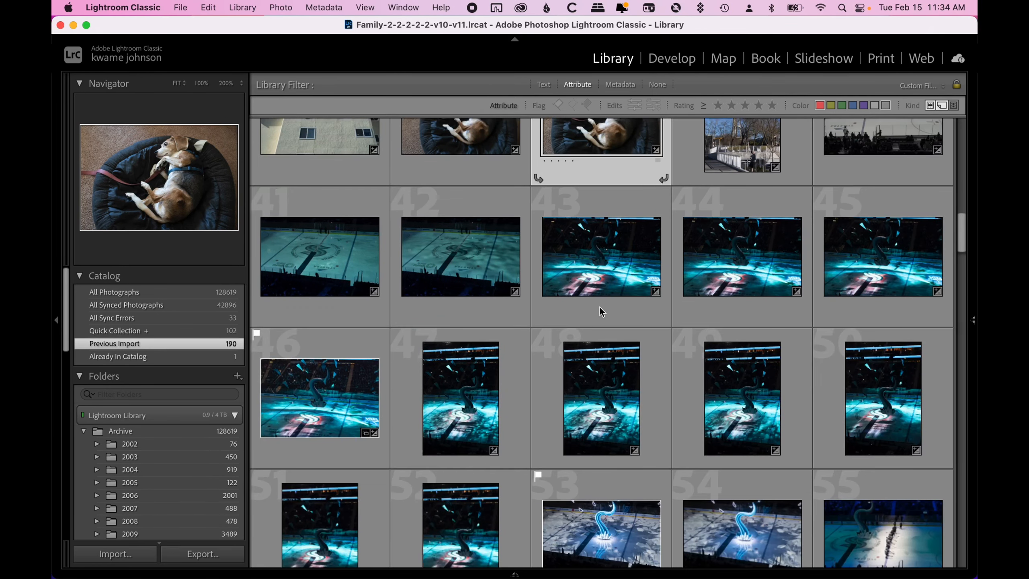
pyautogui.scroll(-5, 600, 305)
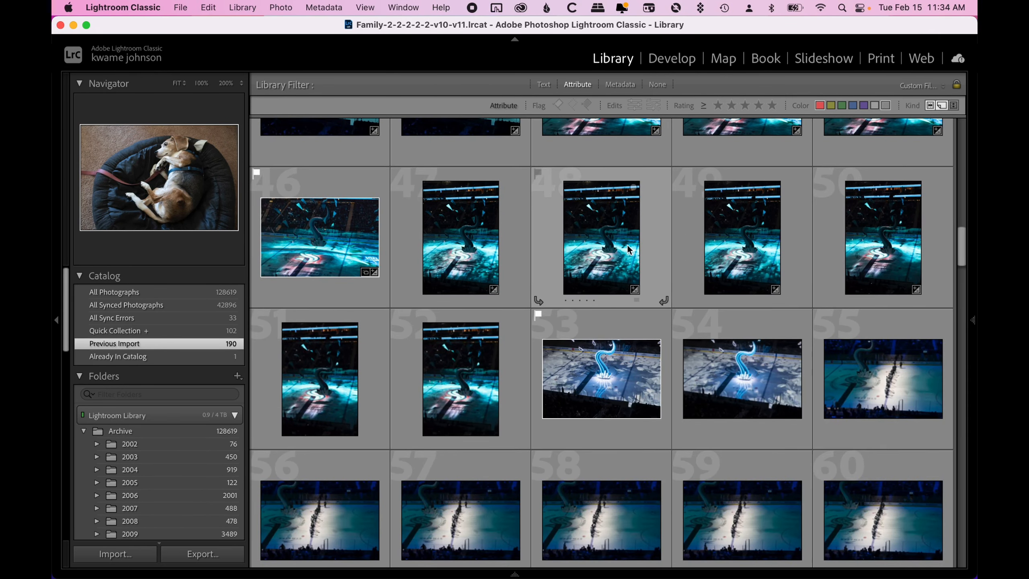
pyautogui.click(559, 105)
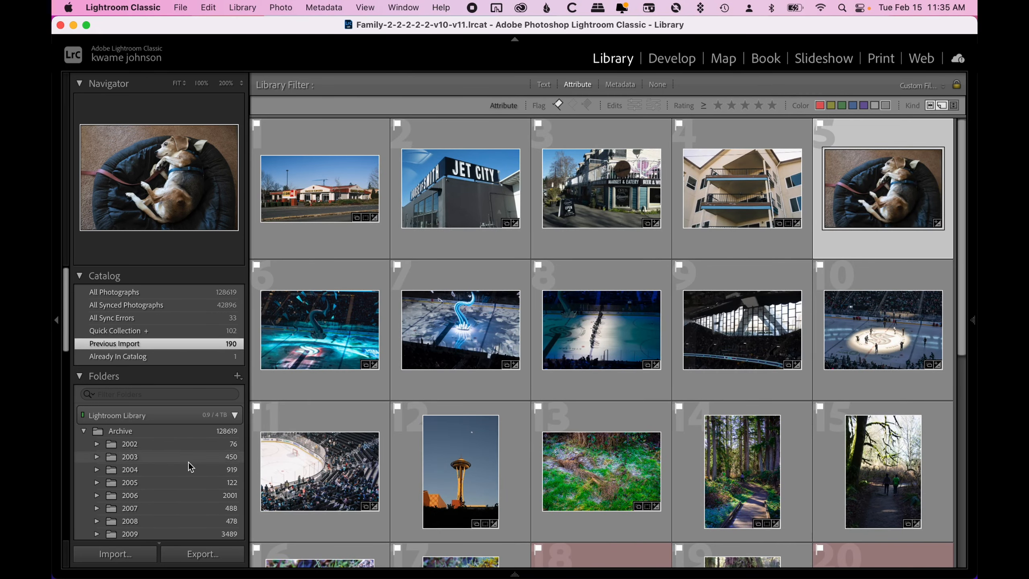
# - Collapse the Folders panel and expand the 2022 collection set in the Collections panel
pyautogui.click(78, 376)
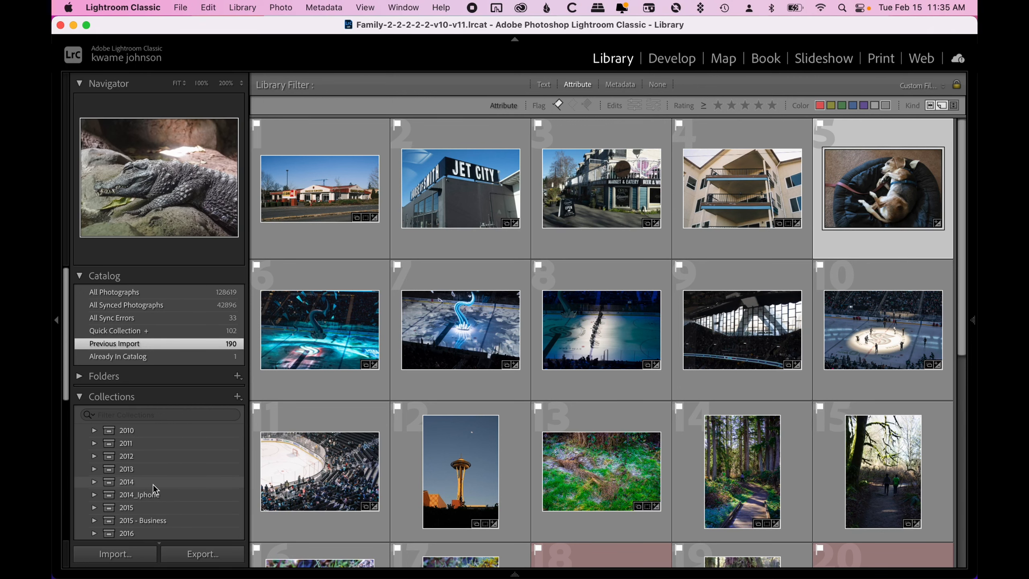
pyautogui.scroll(-3, 154, 484)
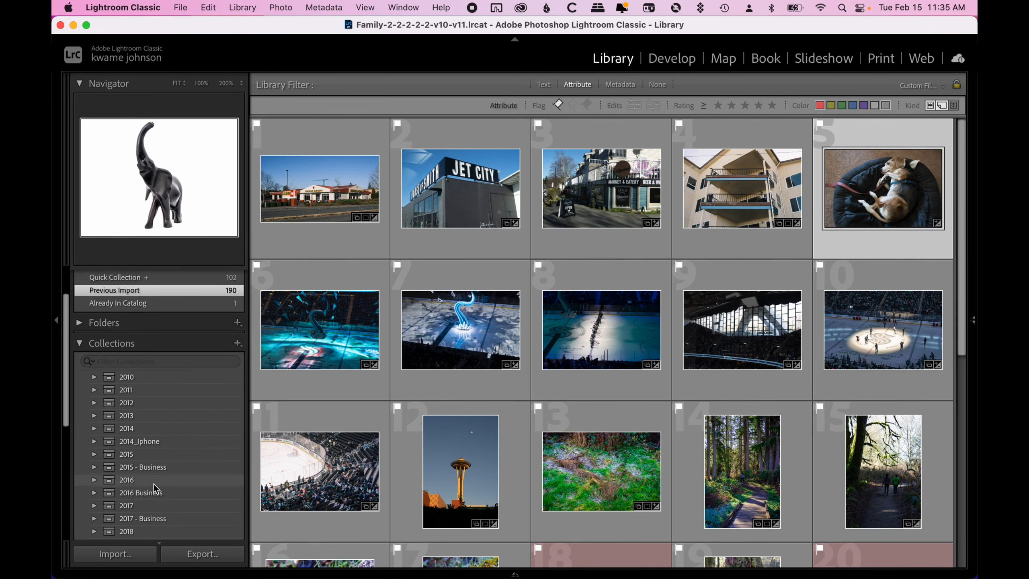
pyautogui.scroll(-4, 153, 483)
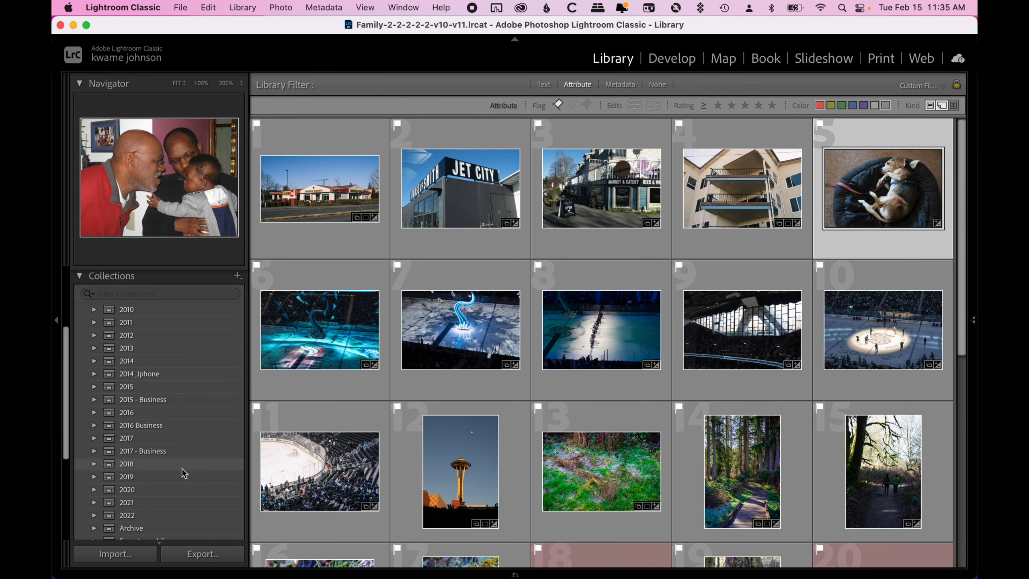
pyautogui.click(97, 514)
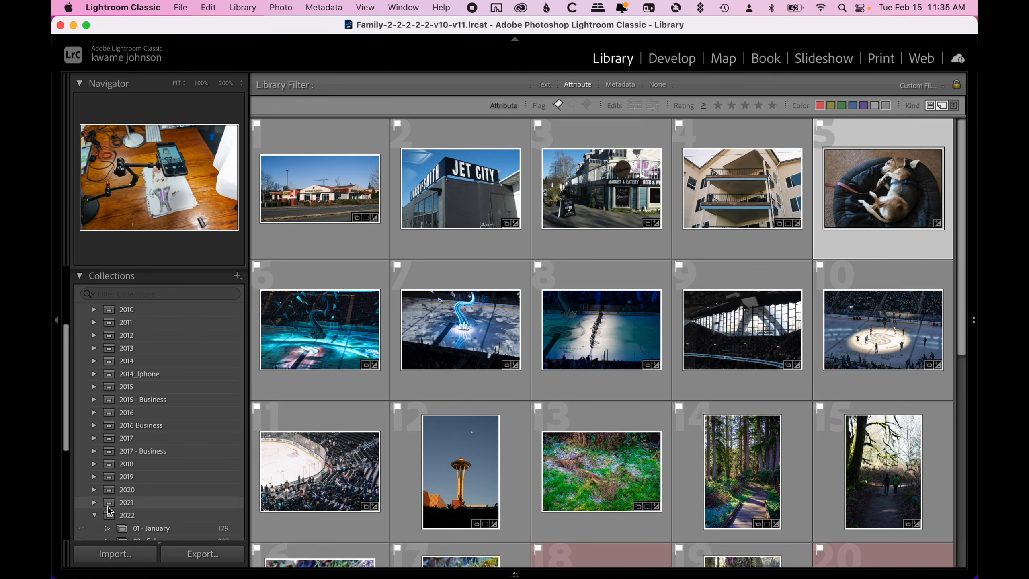
pyautogui.scroll(3, 227, 367)
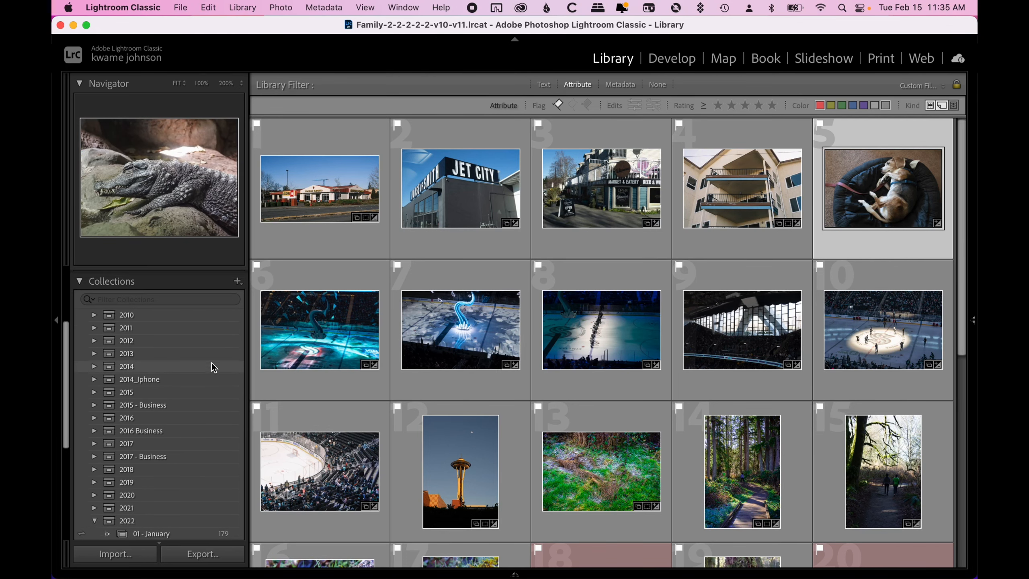
pyautogui.click(96, 317)
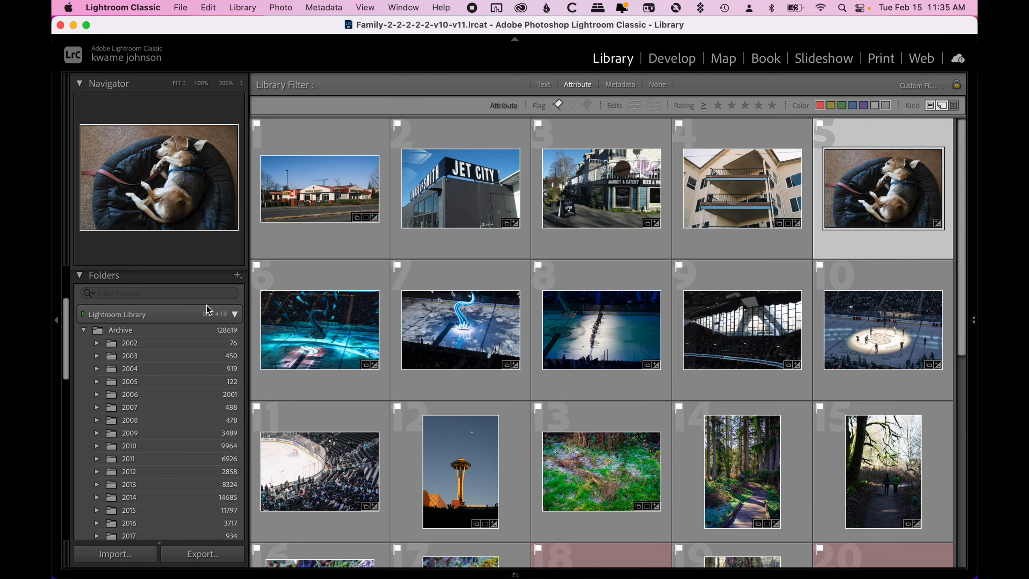
pyautogui.click(156, 279)
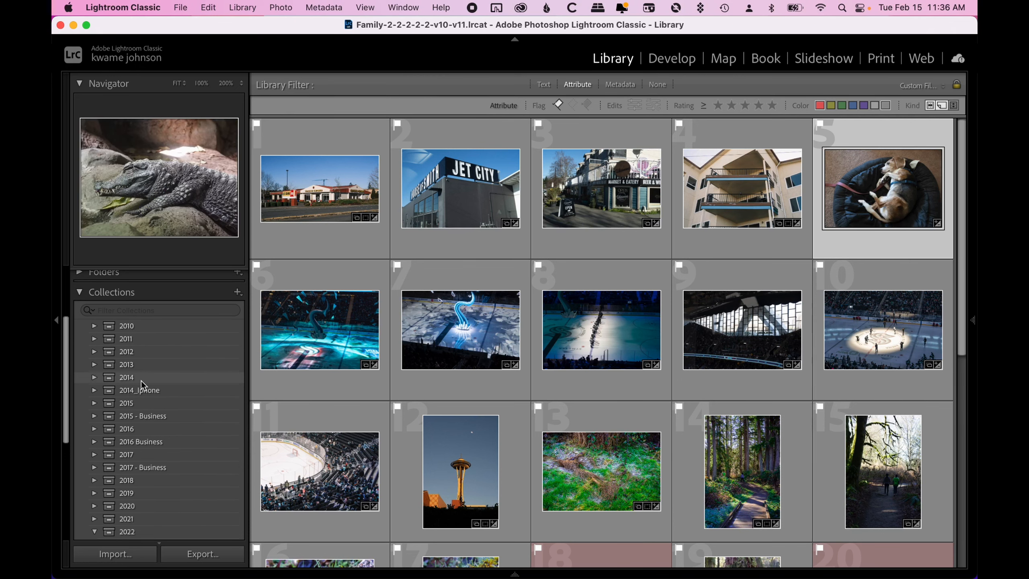
# - Expand and collapse the 2018 collection set to review its dated sub-collections
pyautogui.scroll(-1, 142, 381)
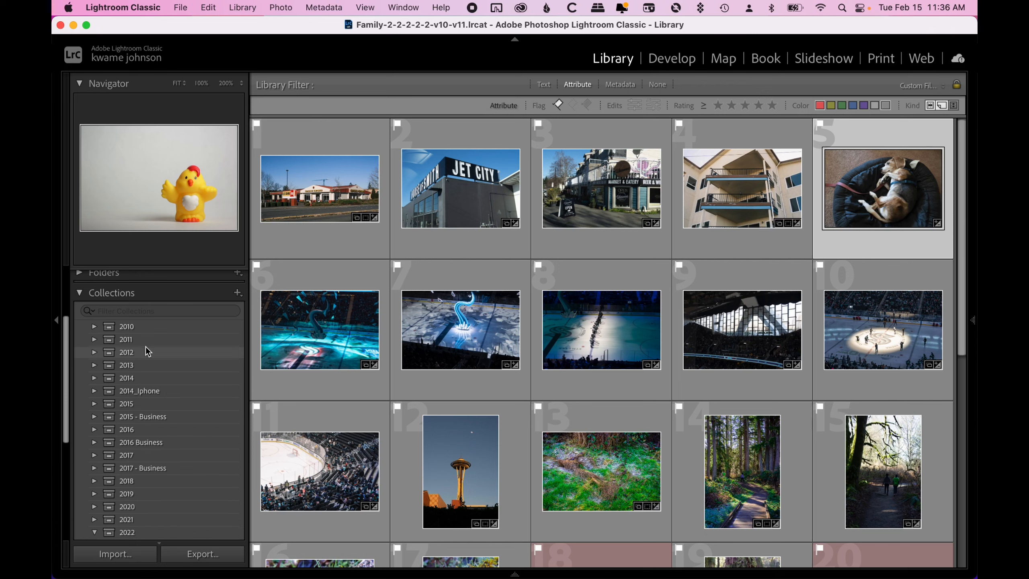
pyautogui.scroll(3, 146, 349)
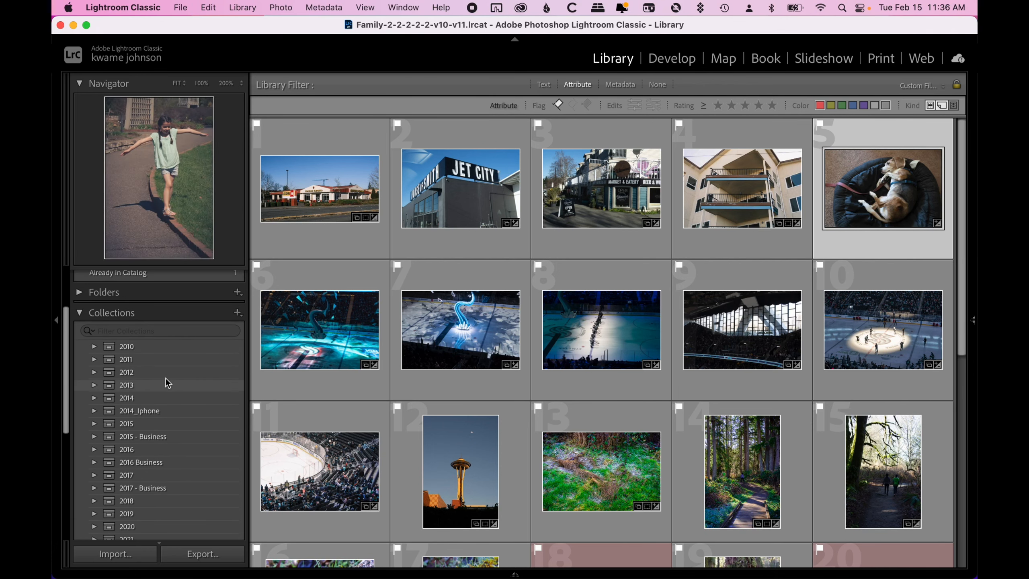
pyautogui.scroll(-3, 172, 485)
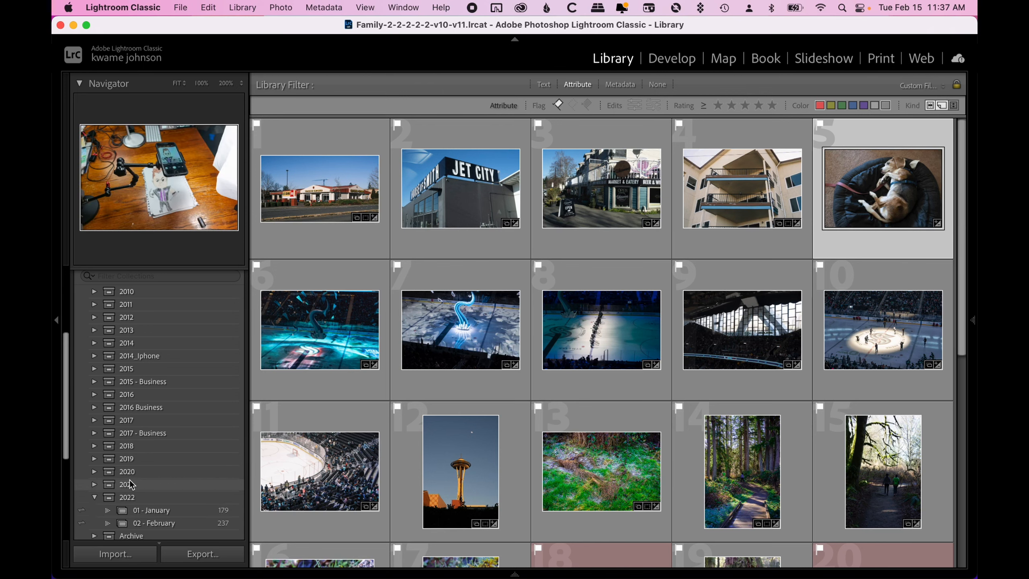
pyautogui.click(94, 450)
pyautogui.scroll(-5, 148, 485)
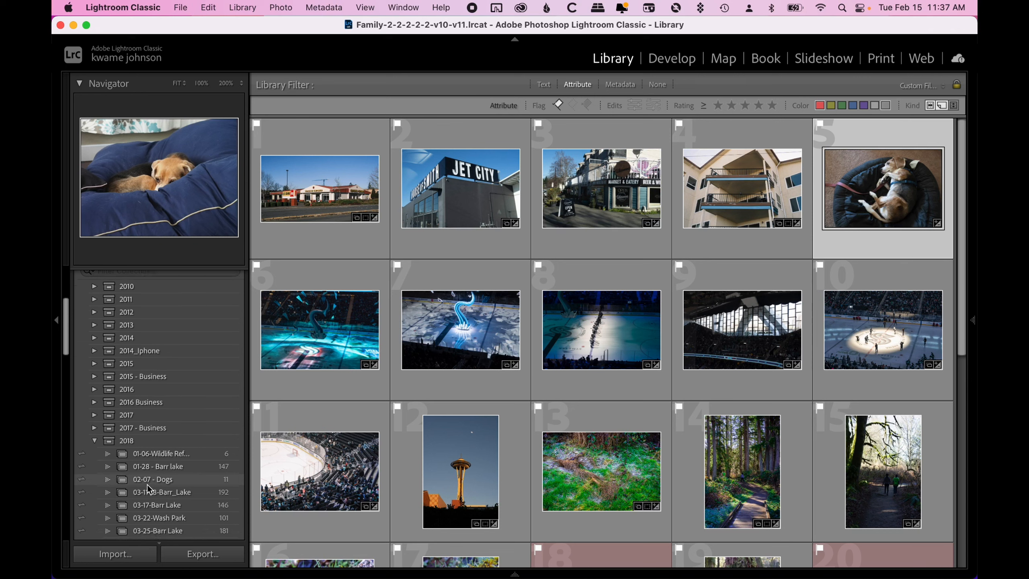
pyautogui.scroll(-2, 160, 477)
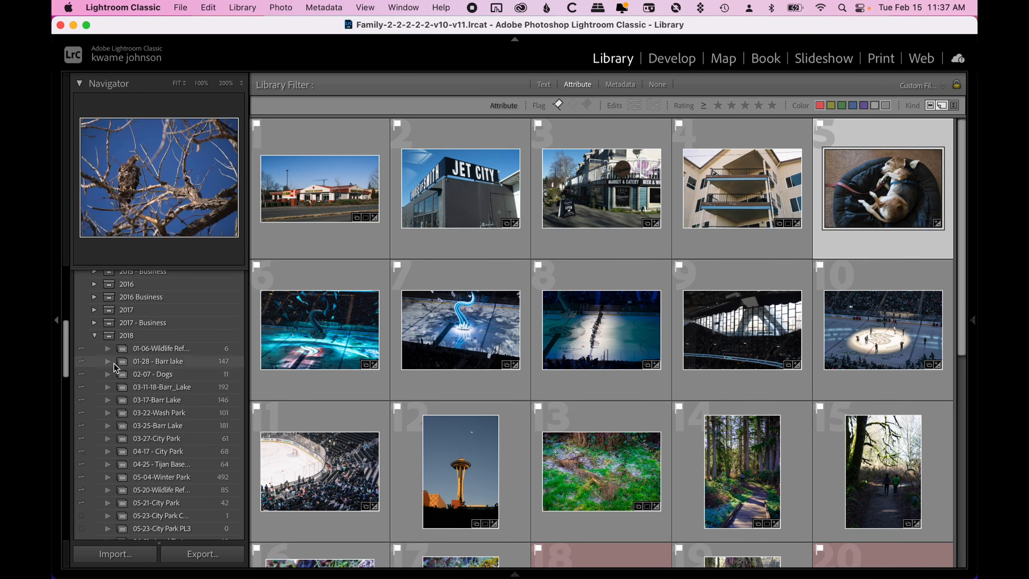
pyautogui.click(96, 335)
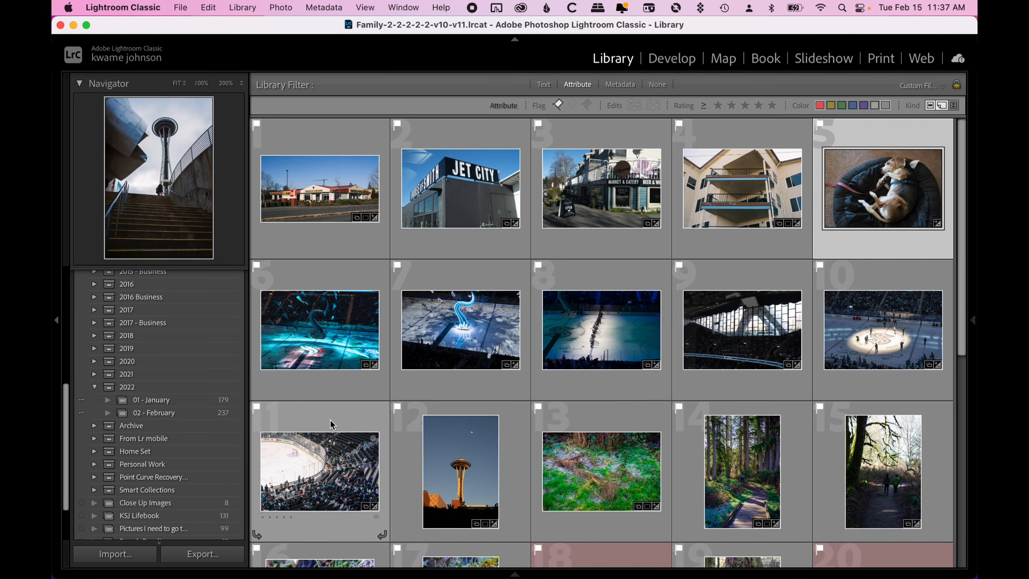
# - Open the 01 - January collection under 2022 and scroll through its photos
pyautogui.click(180, 409)
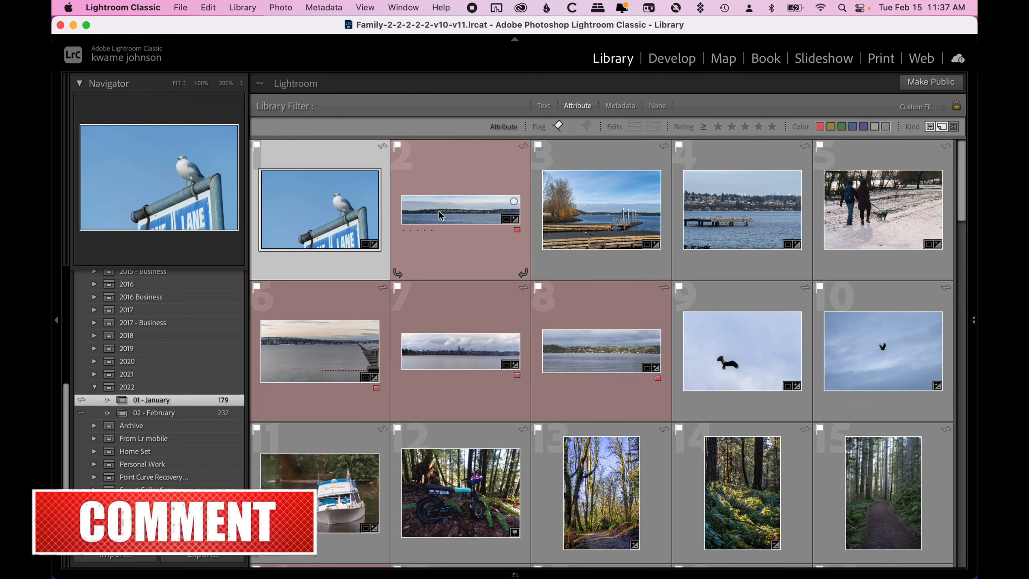
pyautogui.scroll(-3, 476, 344)
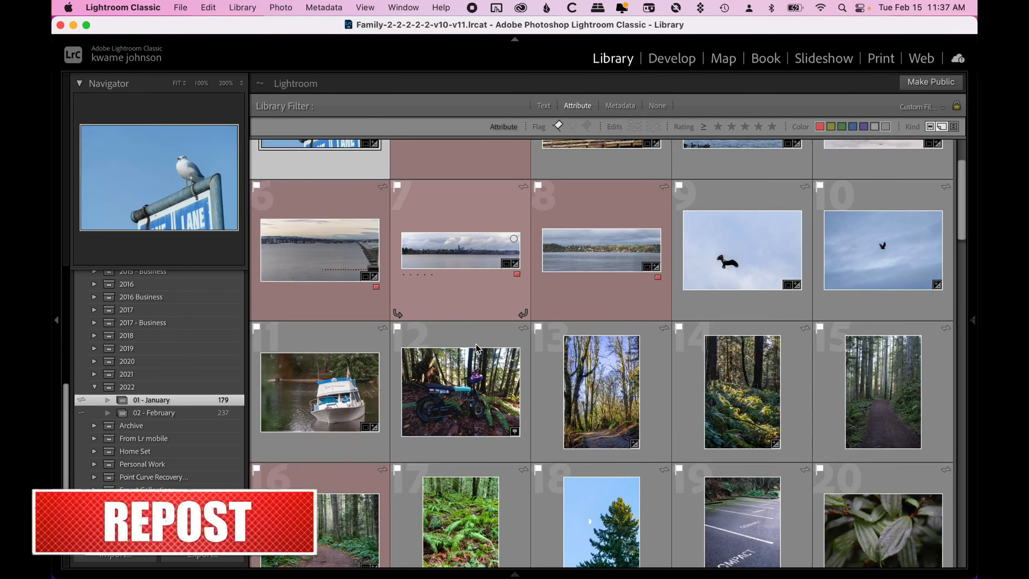
pyautogui.scroll(3, 476, 344)
pyautogui.scroll(-10, 476, 341)
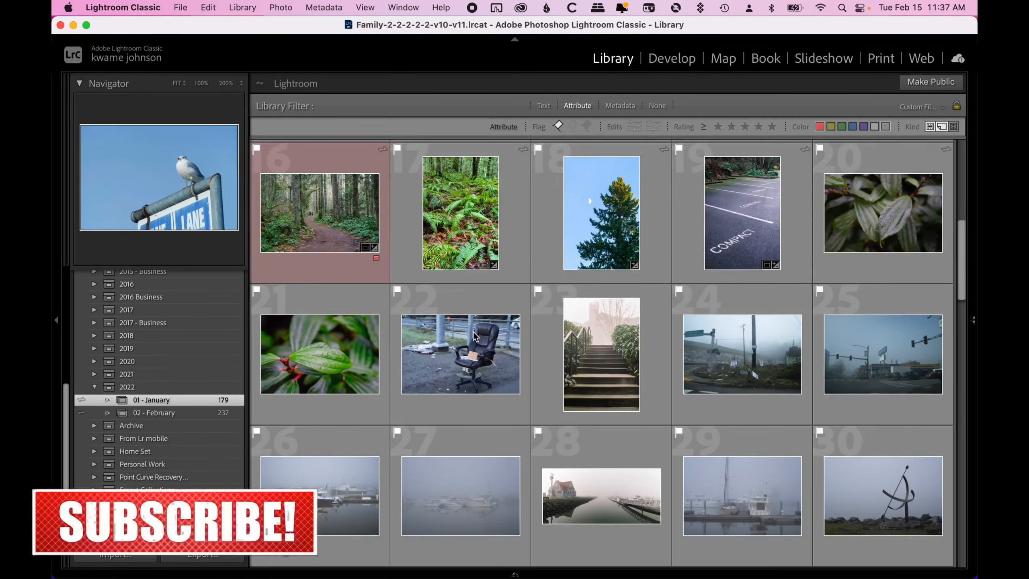
pyautogui.scroll(-15, 474, 334)
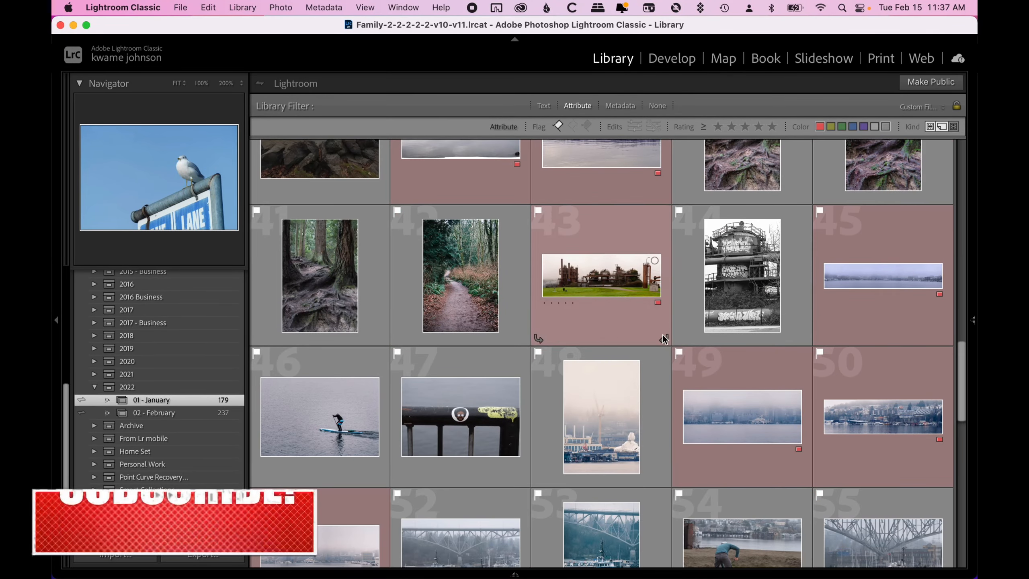
pyautogui.scroll(-15, 729, 367)
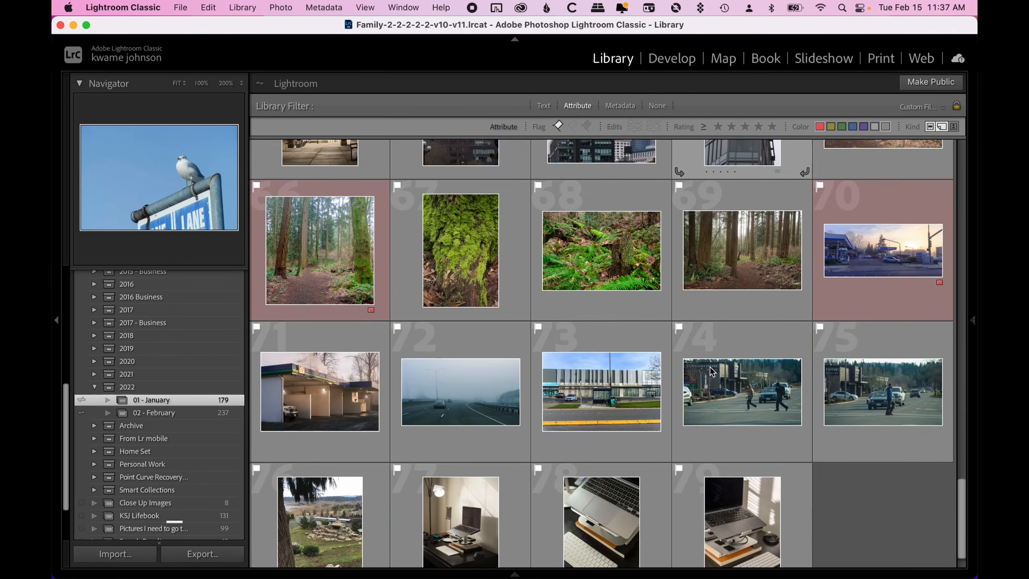
# - Filter the grid by color label to show only green-labeled photos
pyautogui.click(820, 127)
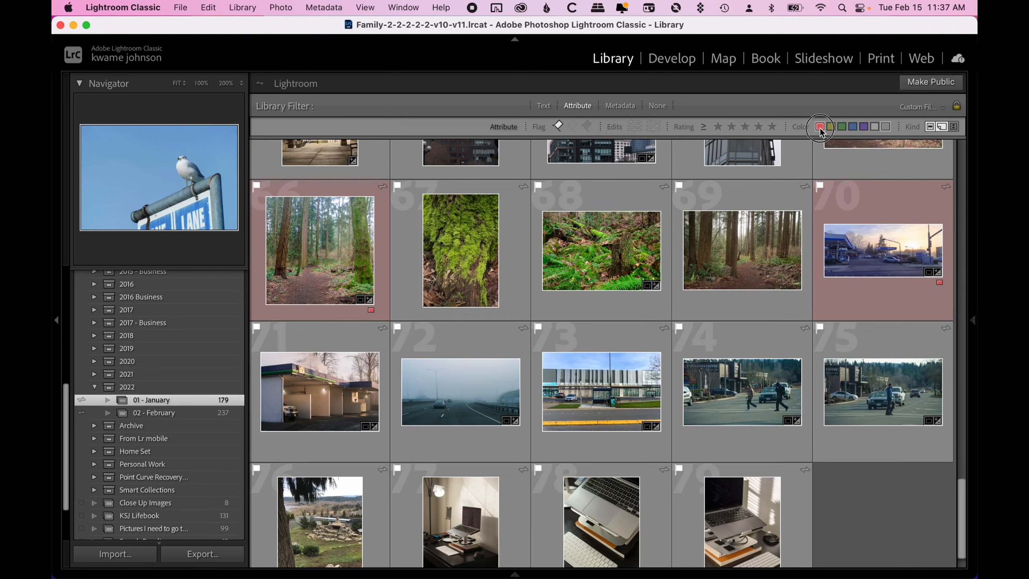
pyautogui.click(884, 128)
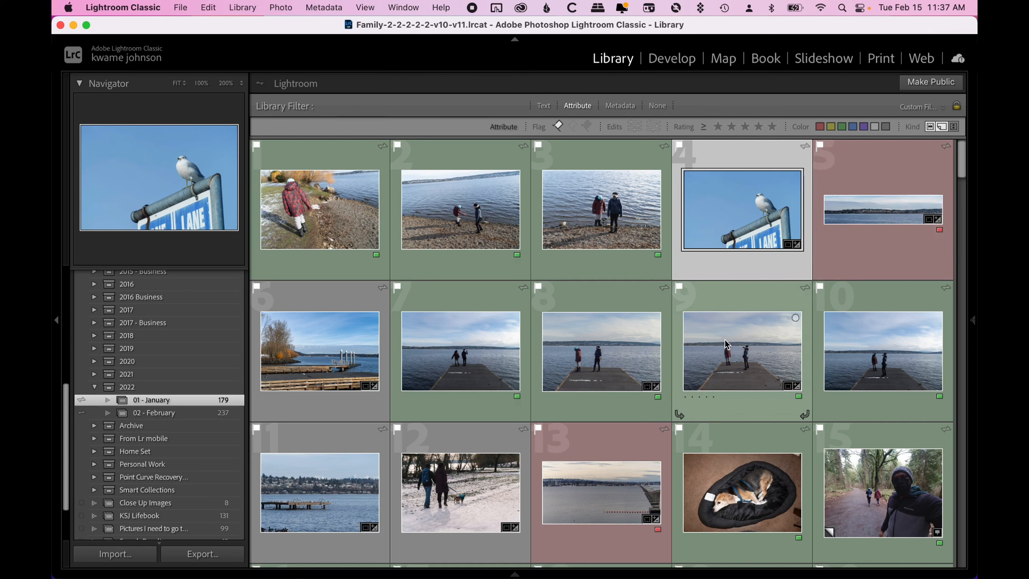
pyautogui.click(844, 129)
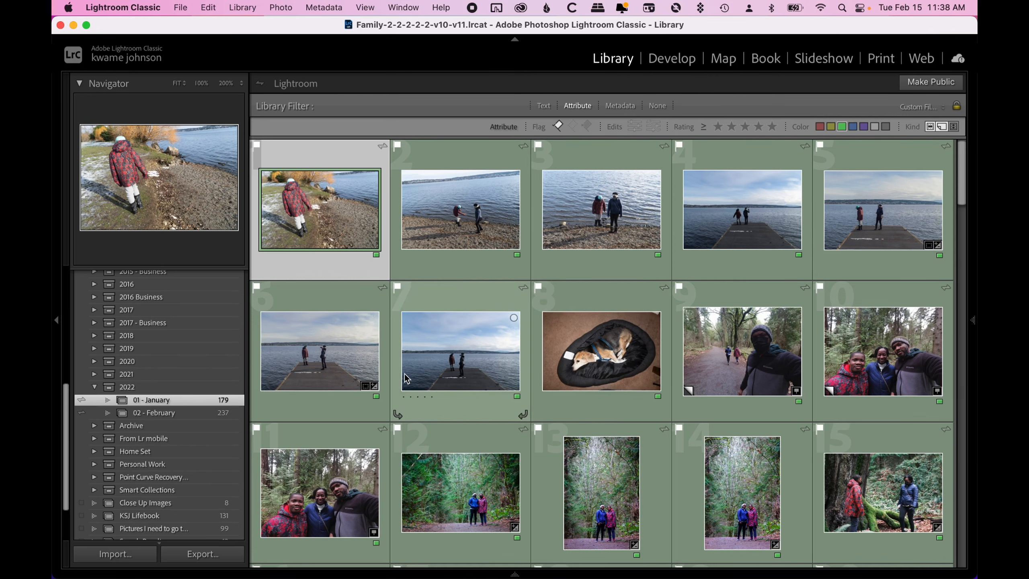
# - Switch the color label filter to red only and scroll through the red-labeled photos
pyautogui.click(820, 130)
pyautogui.click(838, 132)
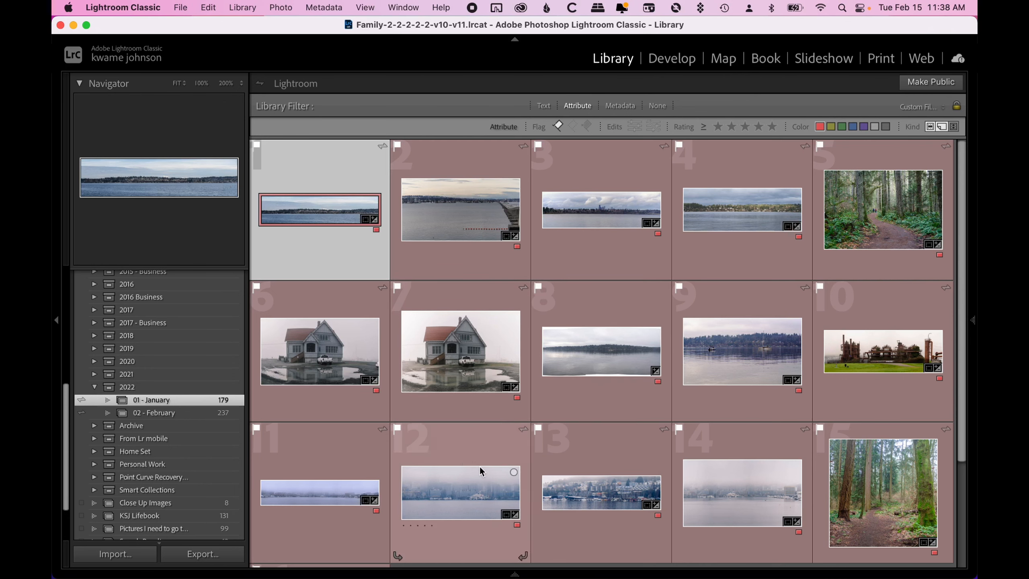
pyautogui.scroll(-4, 523, 395)
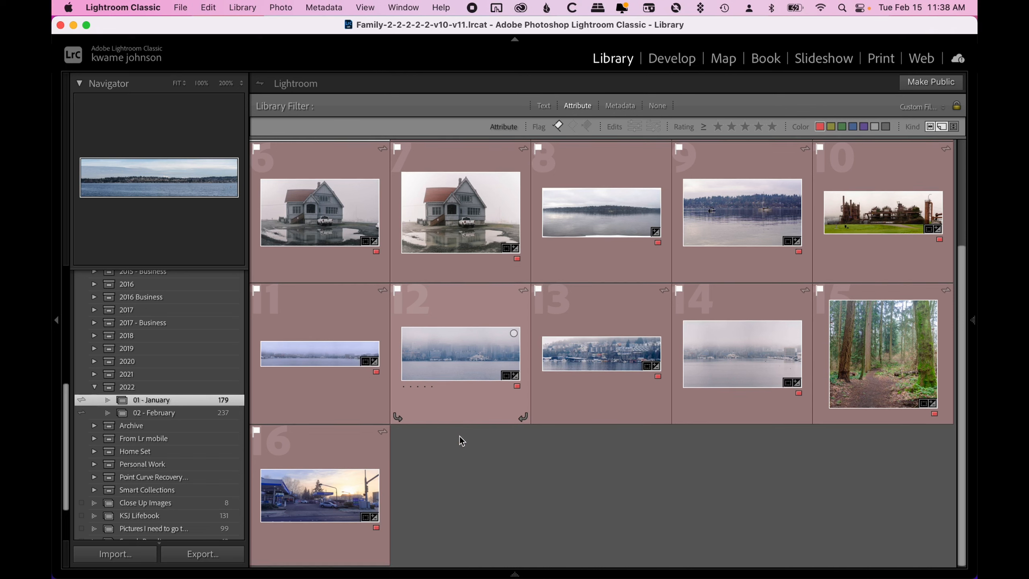
pyautogui.scroll(1, 460, 436)
pyautogui.scroll(1, 463, 435)
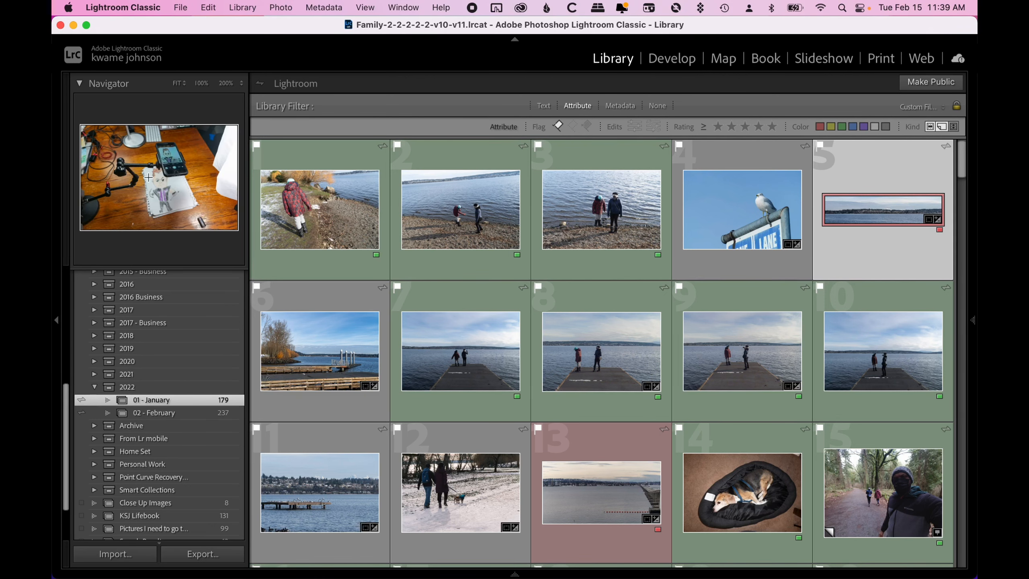
# - Show the right-side panels instead of the left ones and expand the Quick Develop section
pyautogui.click(974, 302)
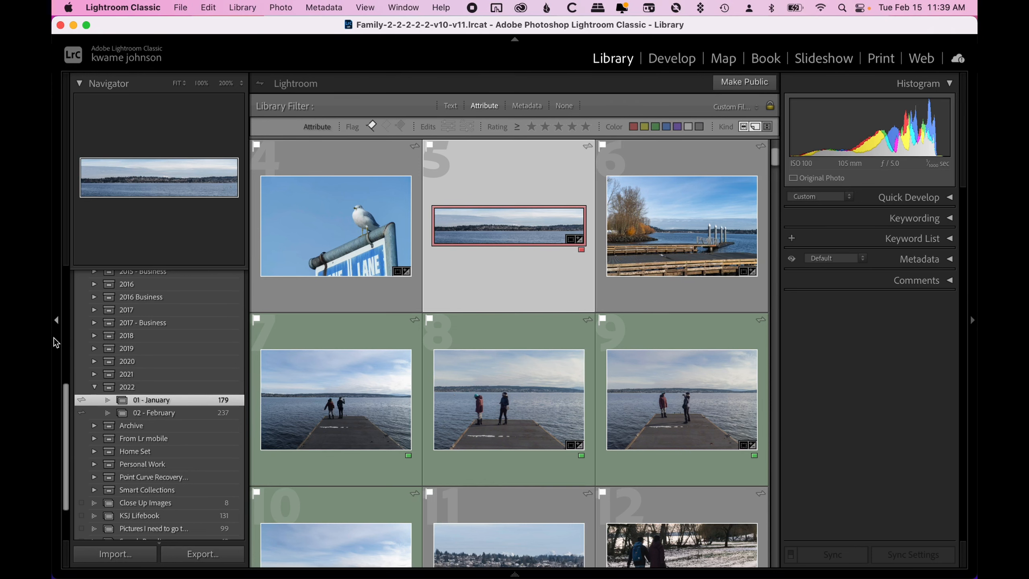
pyautogui.click(56, 322)
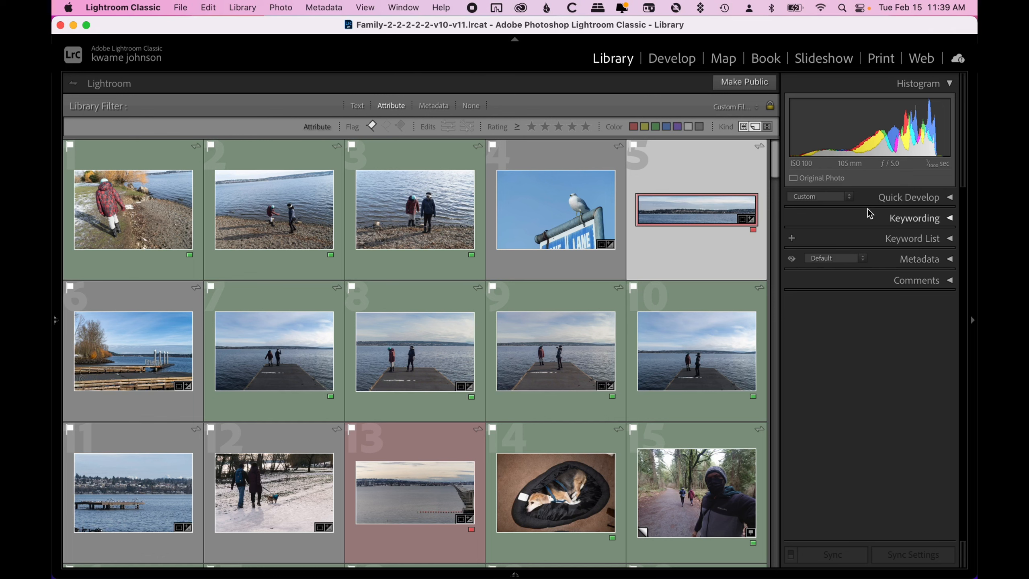
pyautogui.click(921, 201)
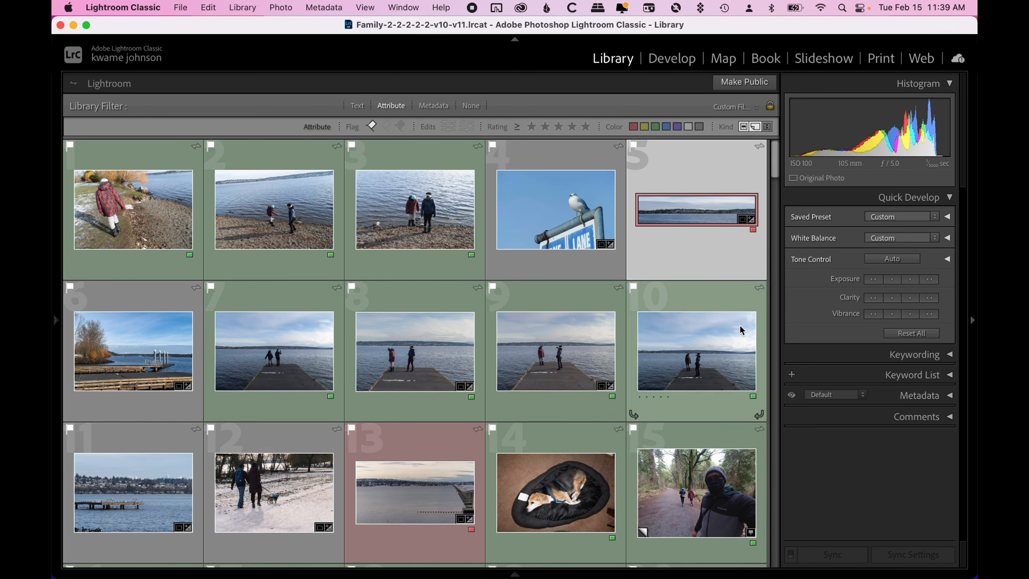
# - Select photo 7 and apply Auto white balance to it in Quick Develop
pyautogui.click(305, 365)
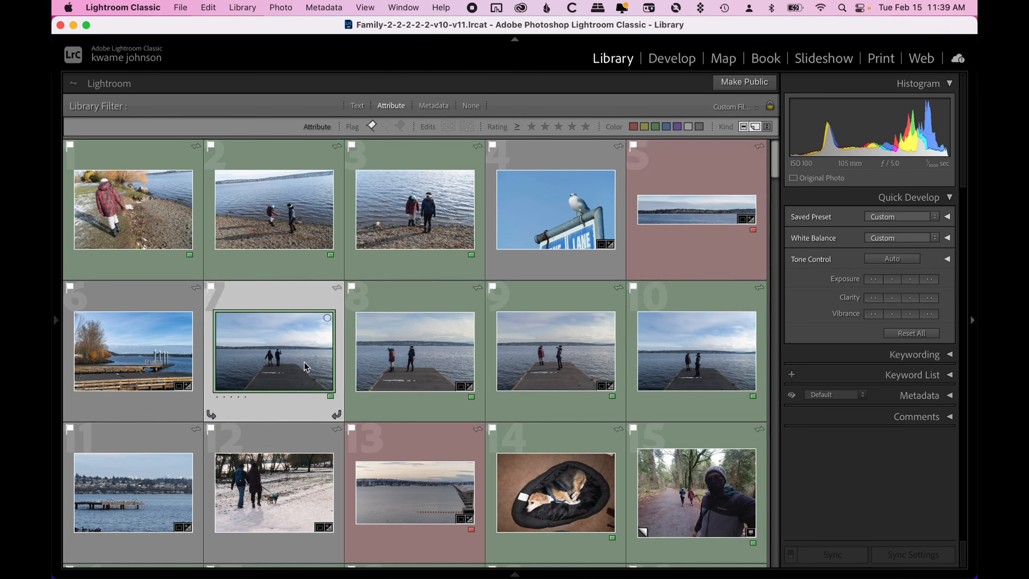
pyautogui.click(912, 246)
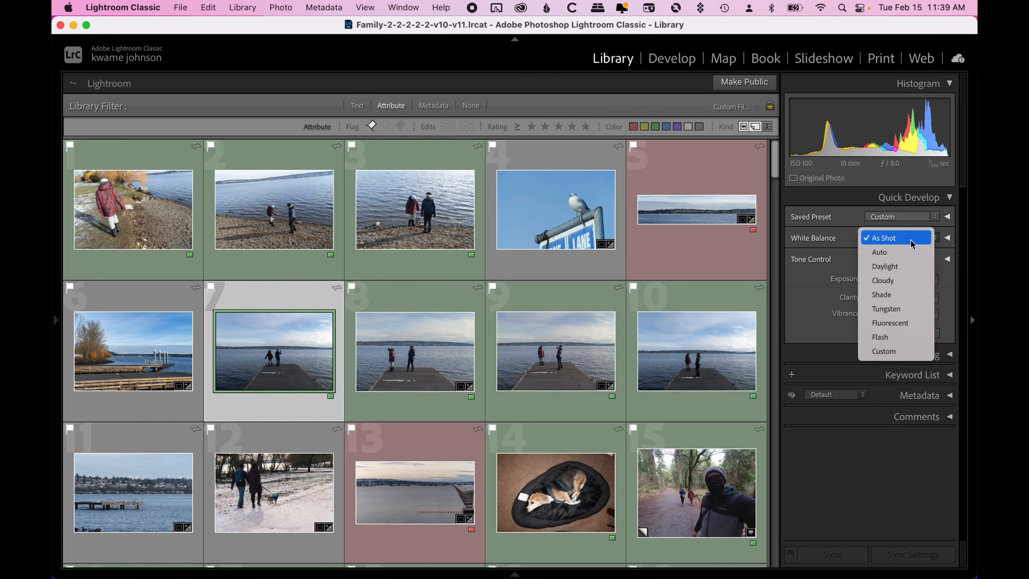
pyautogui.click(912, 255)
pyautogui.click(892, 258)
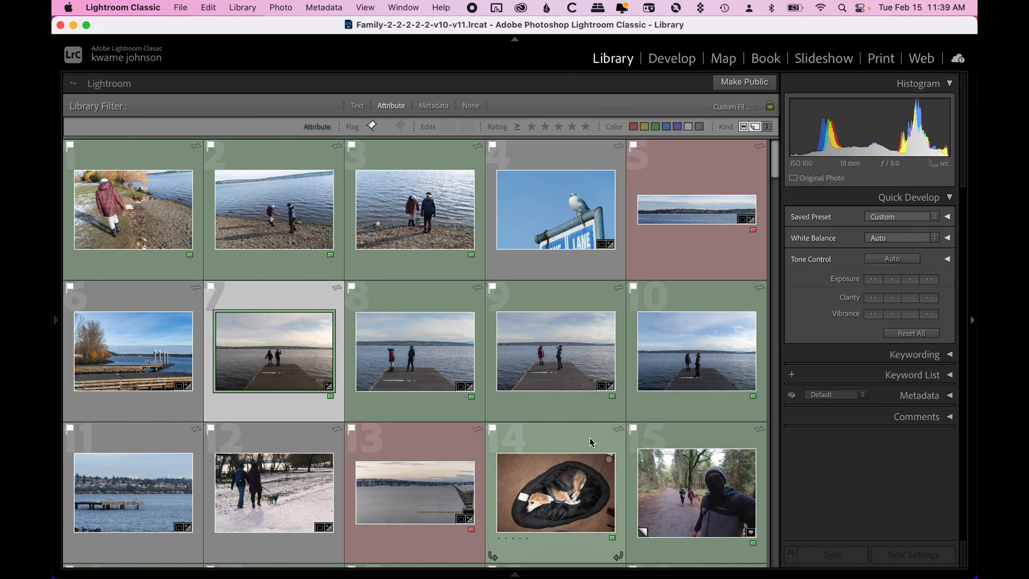
# - Open the Saved Preset list without choosing, then set photo 7's white balance back to As Shot
pyautogui.click(900, 217)
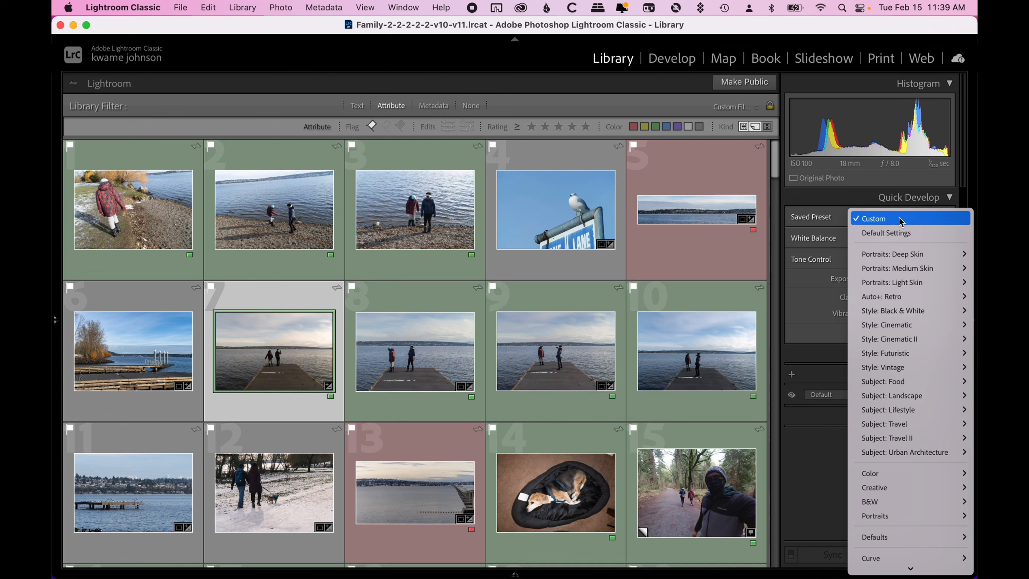
pyautogui.click(898, 217)
pyautogui.click(891, 238)
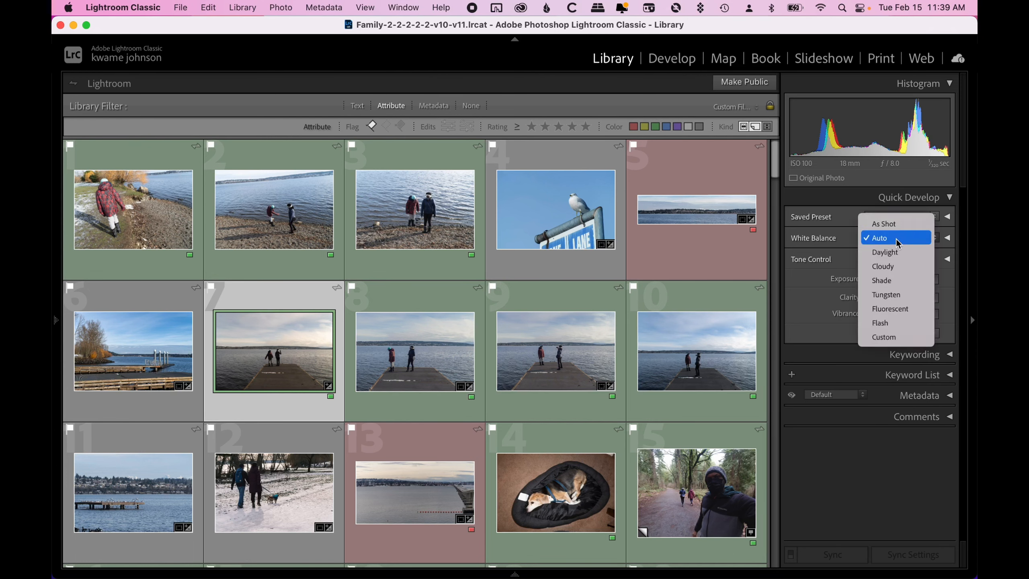
pyautogui.click(891, 224)
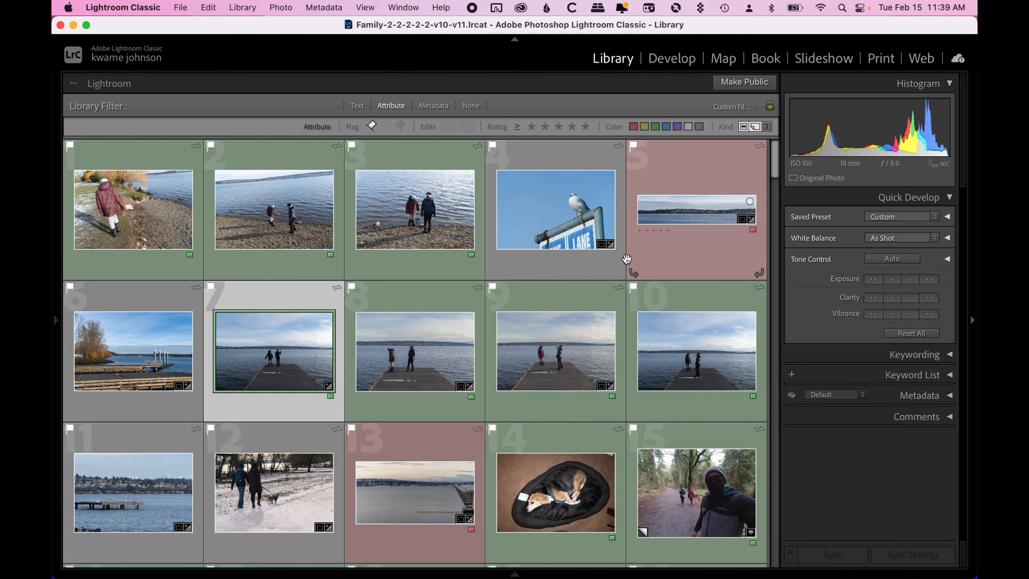
# - Collapse Quick Develop and open and close the Keywording section to review its keyword options
pyautogui.click(947, 203)
pyautogui.click(931, 223)
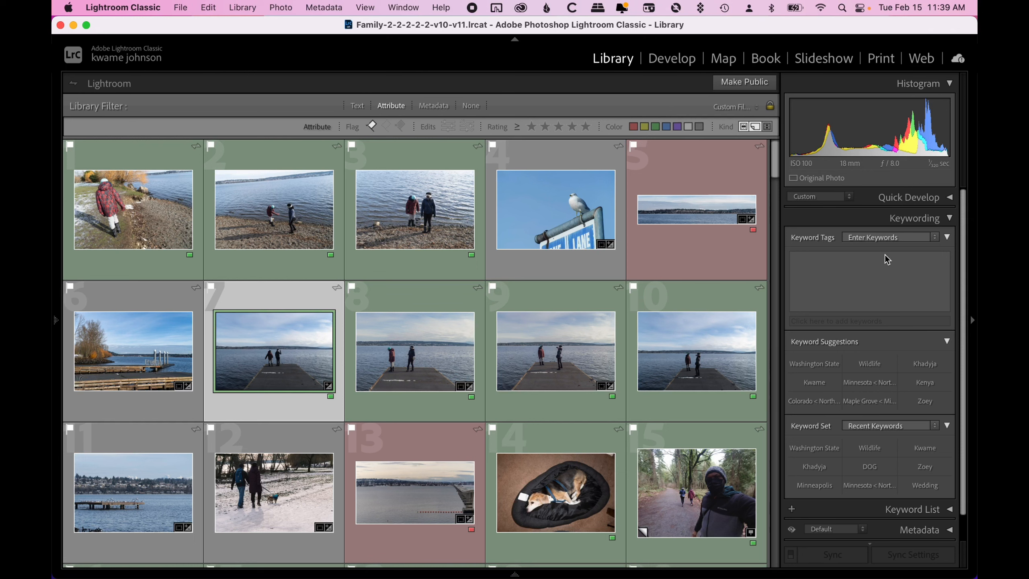
pyautogui.click(900, 223)
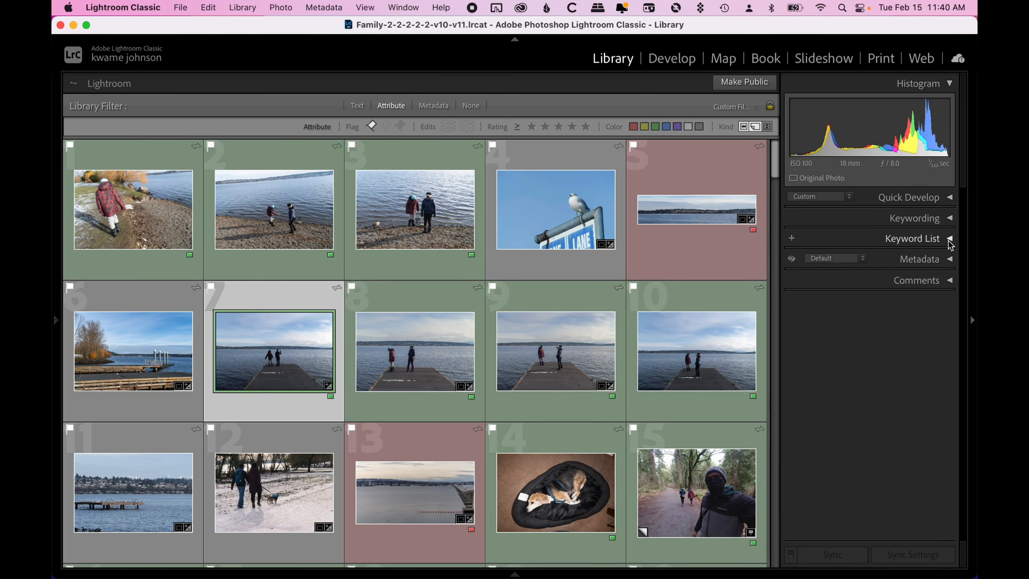
# - Expand the Metadata section, select photo 10 to view its metadata, and collapse the section
pyautogui.click(949, 260)
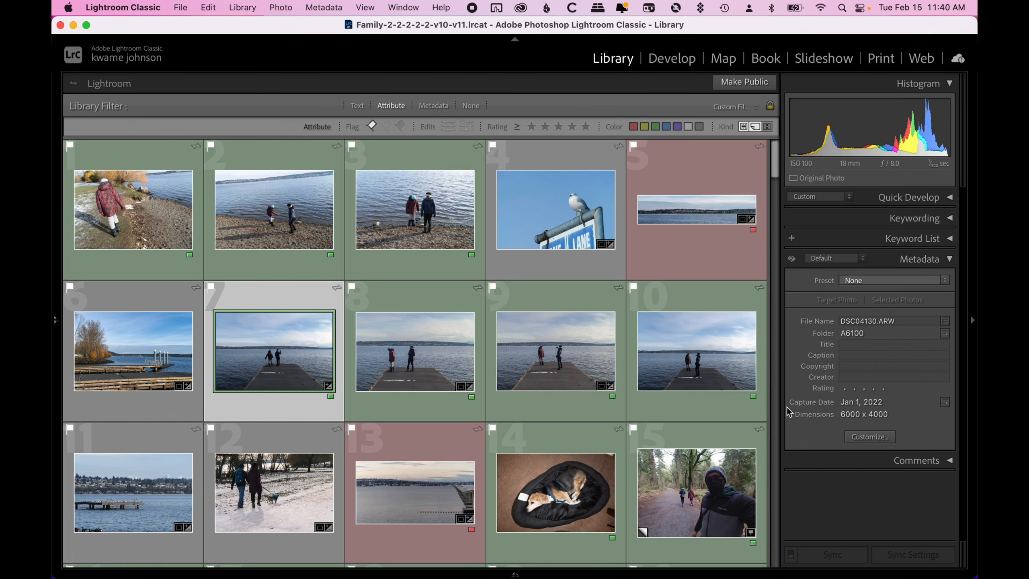
pyautogui.click(747, 340)
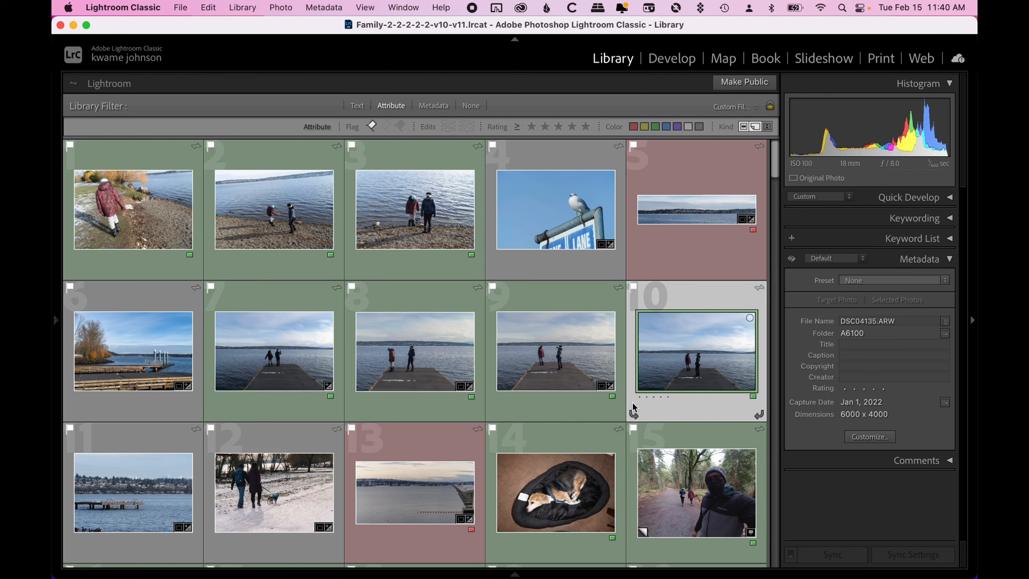
pyautogui.click(950, 260)
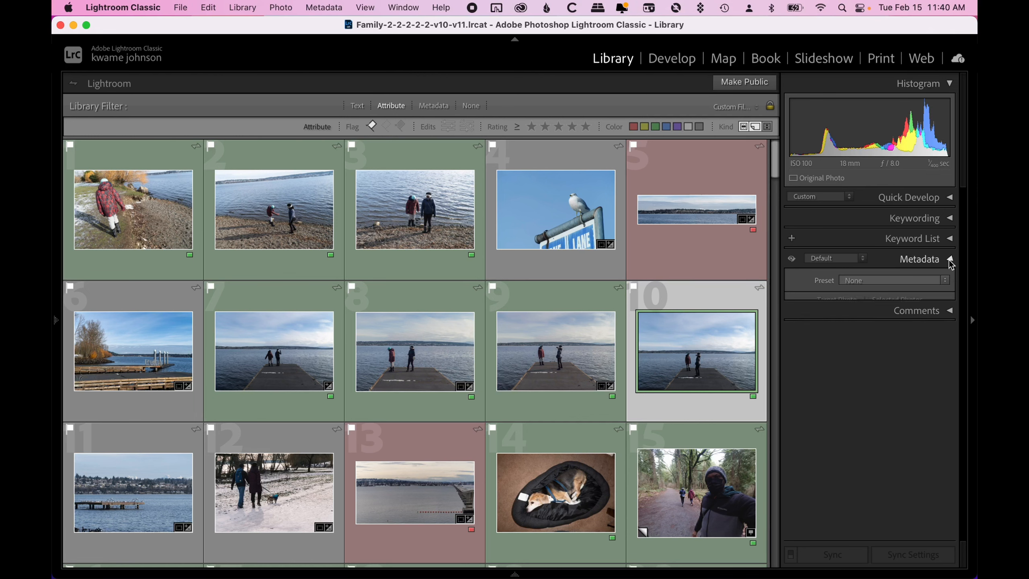
# - Bring back the left panels and hide the right-side panels
pyautogui.click(57, 328)
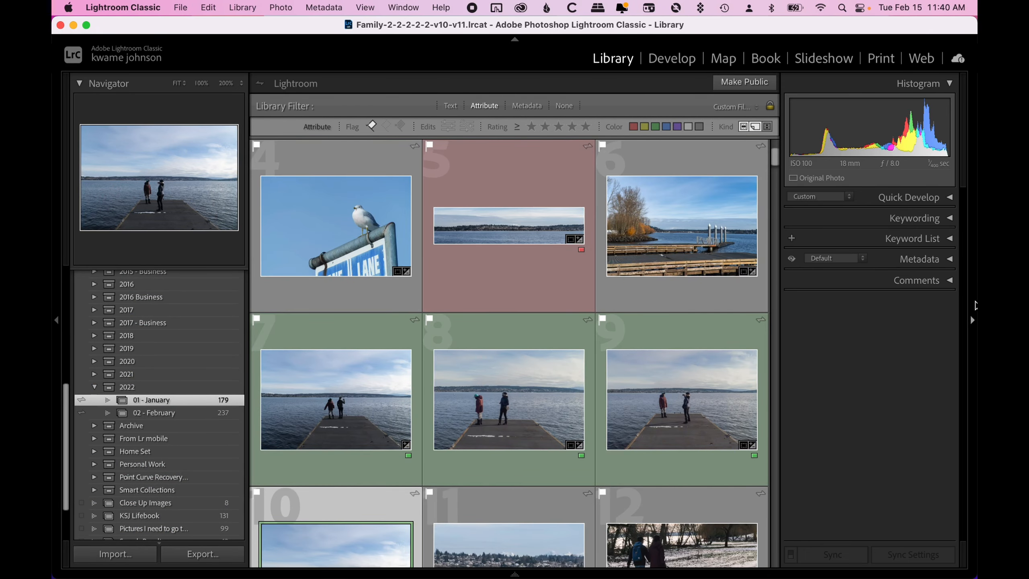
pyautogui.click(974, 308)
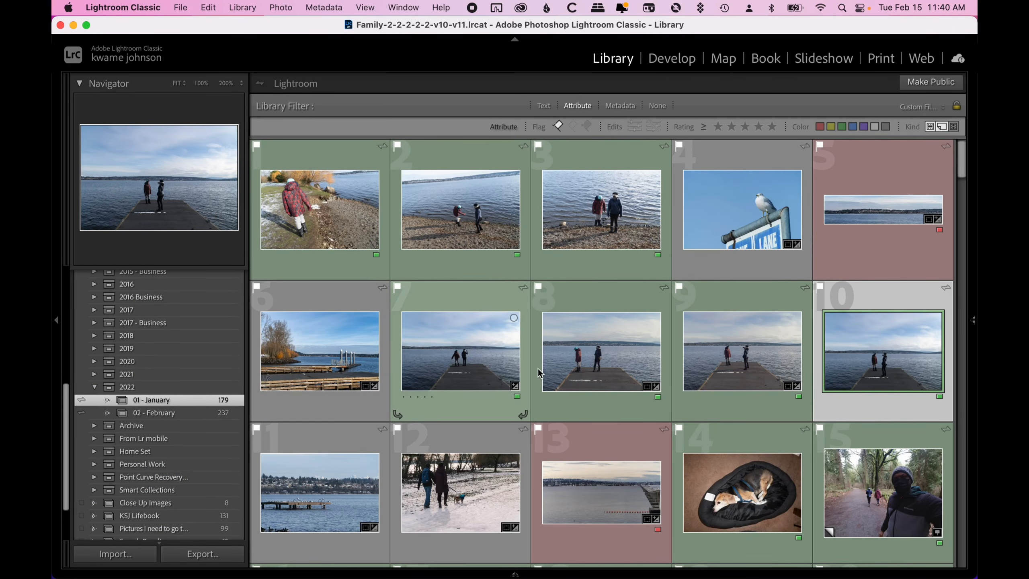